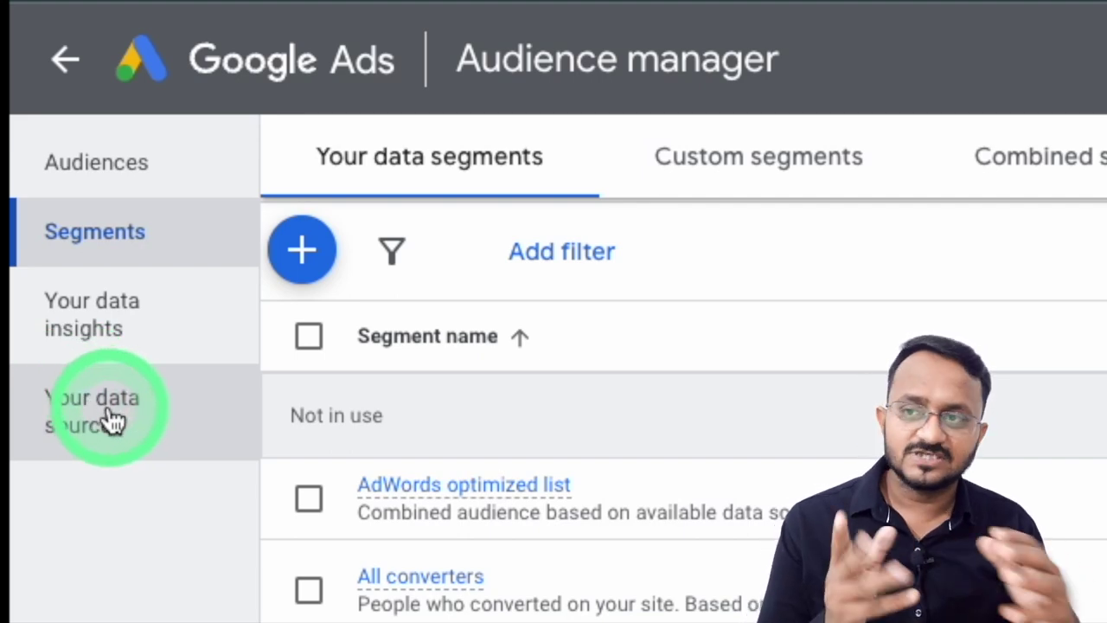
Review the data sources page and the lists of your data segments, custom segments and combined segments
left_click(113, 422)
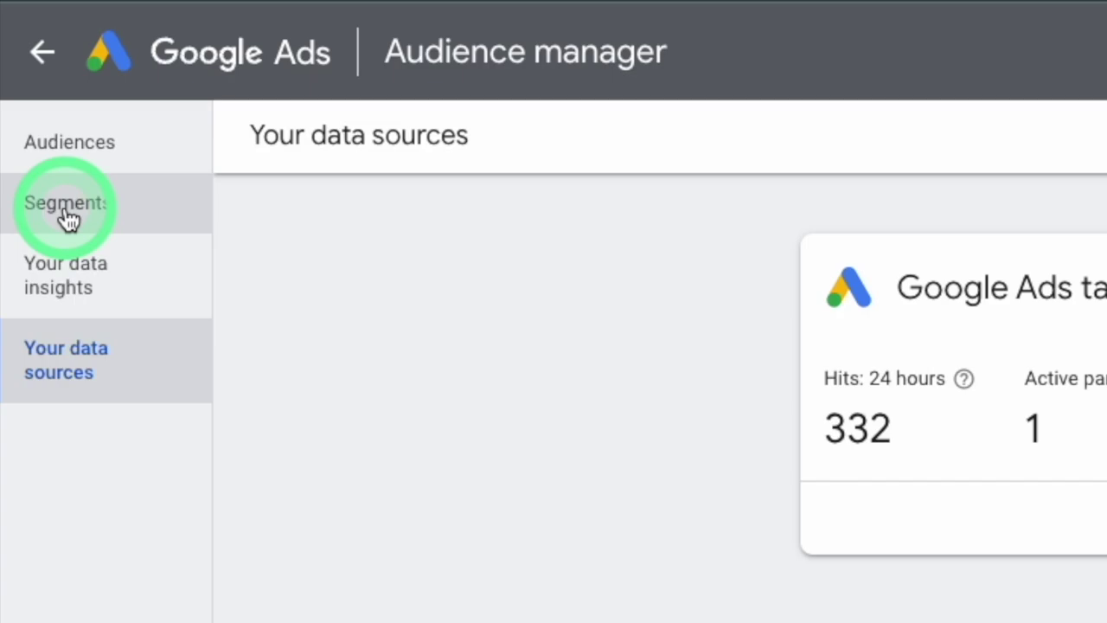
left_click(32, 97)
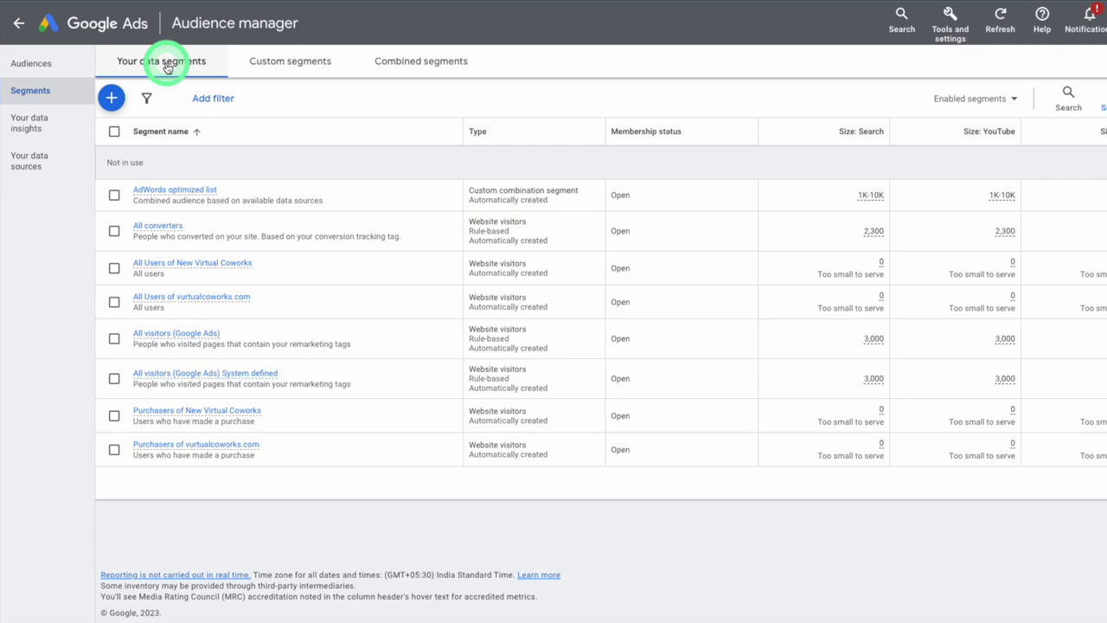
left_click(296, 62)
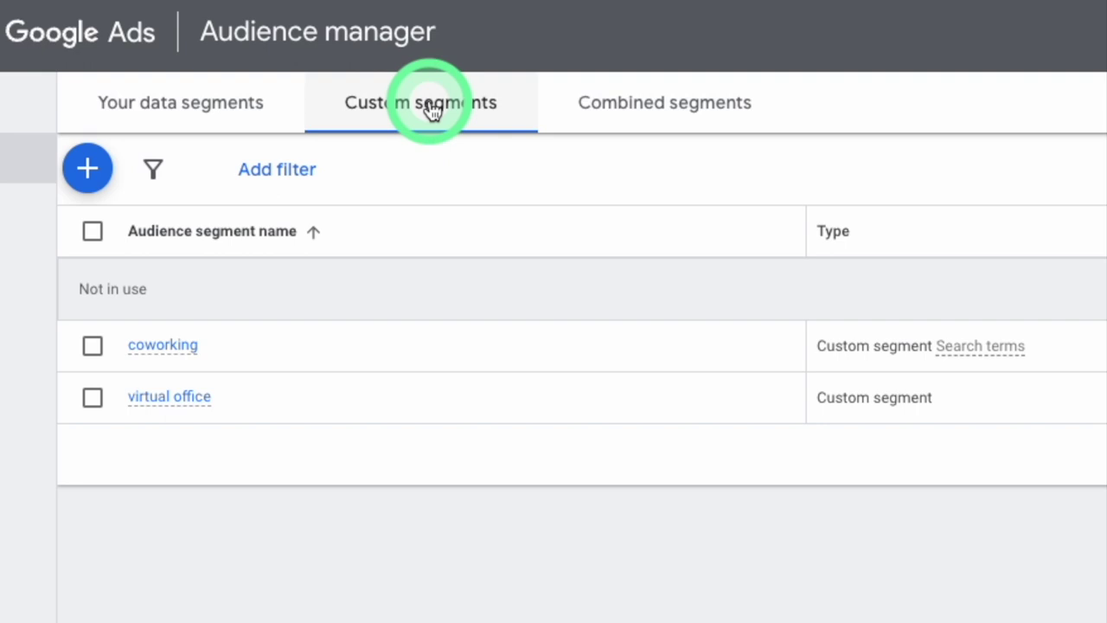
left_click(655, 107)
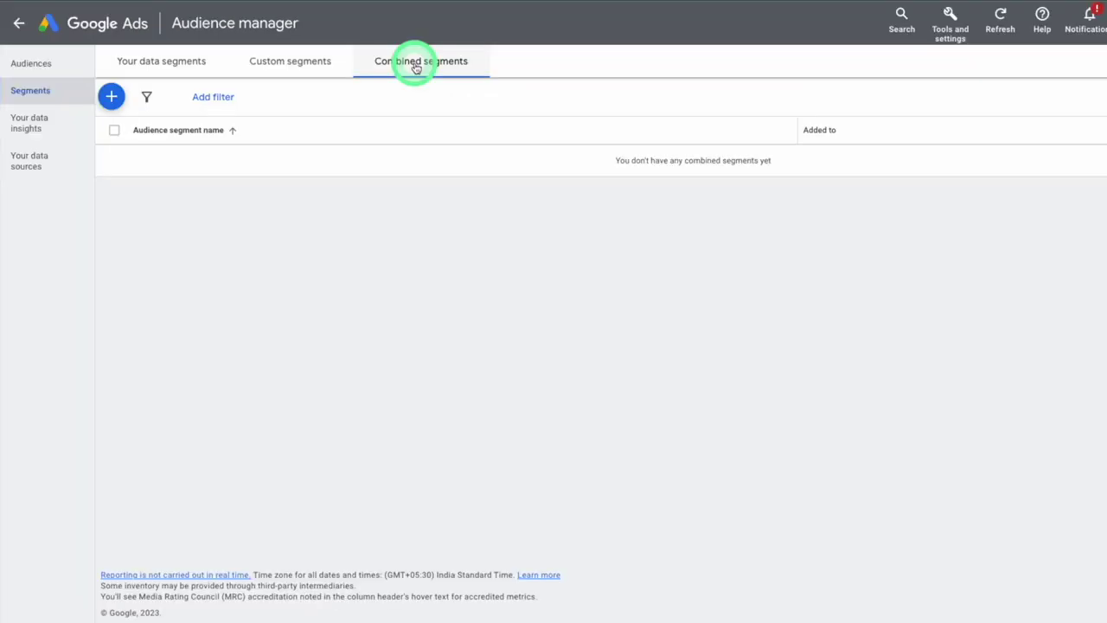
left_click(157, 66)
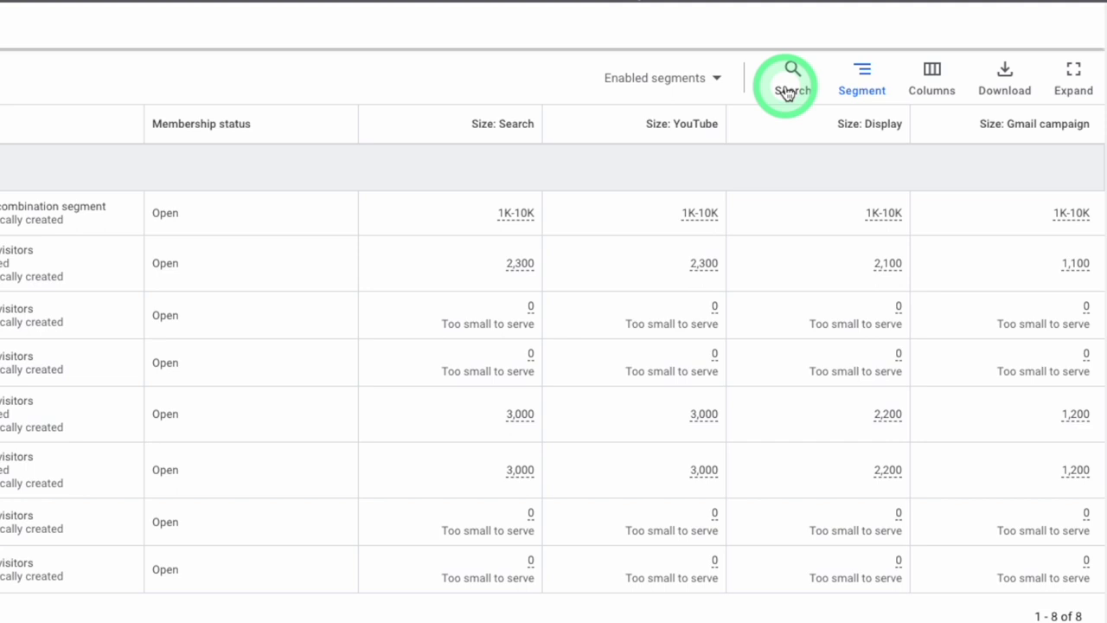
Examine the row-grouping and column options of the data segments table and the details of the AdWords optimized list
left_click(865, 83)
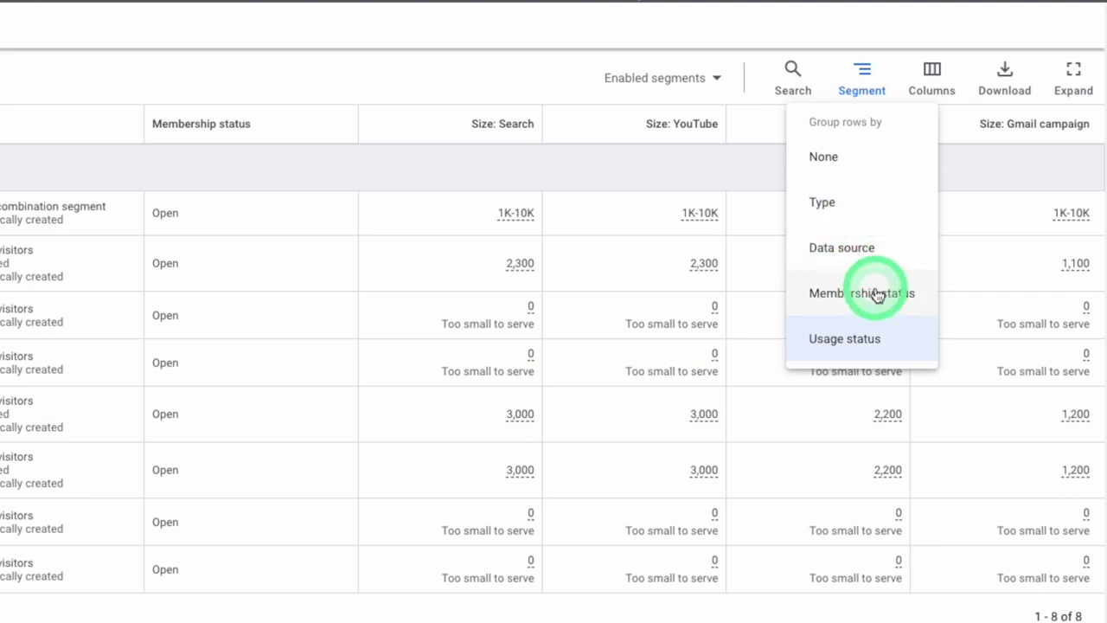
left_click(863, 76)
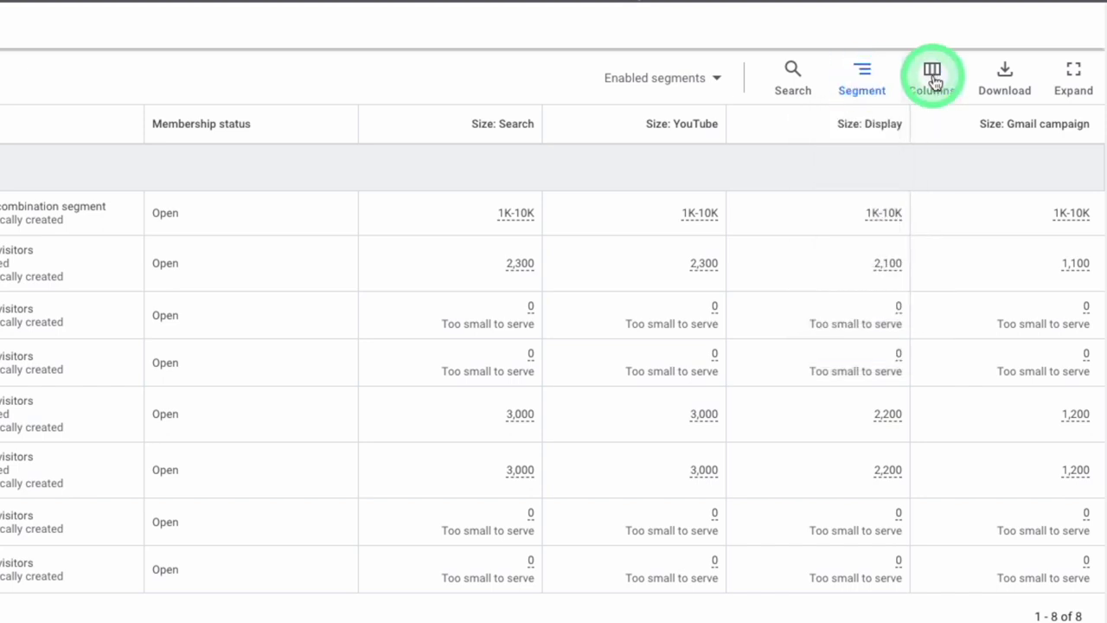
left_click(934, 80)
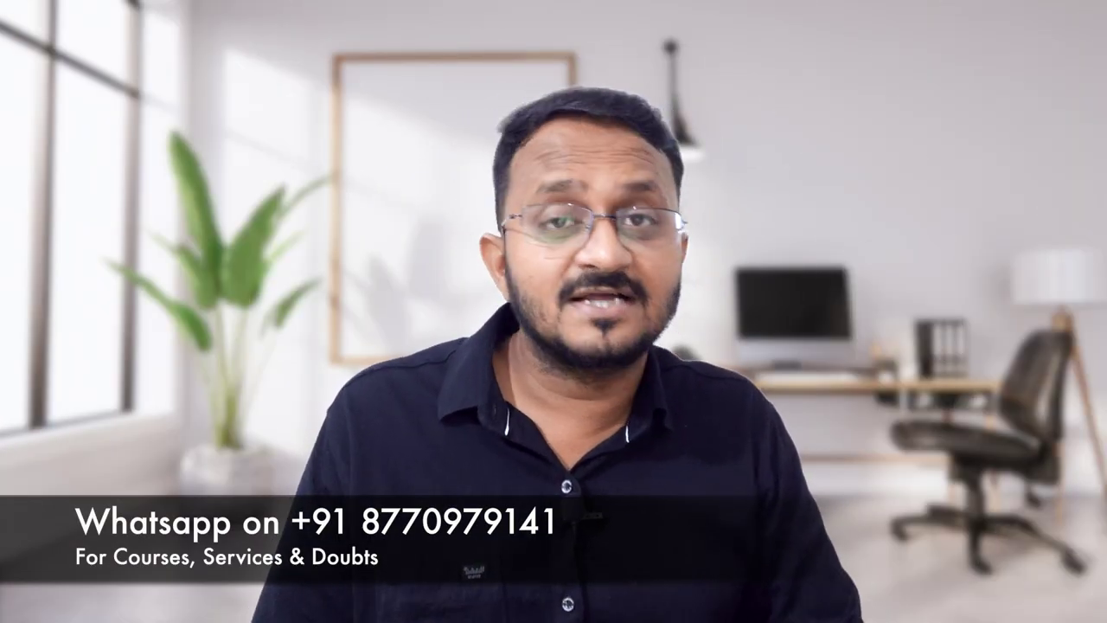
left_click(999, 39)
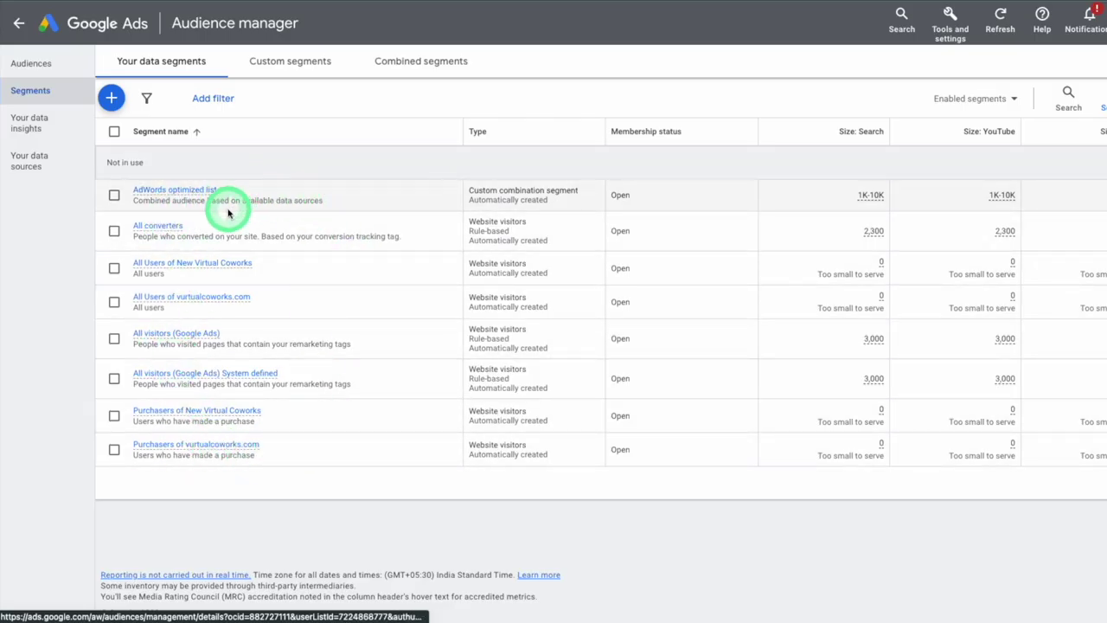
mouse_move(168, 184)
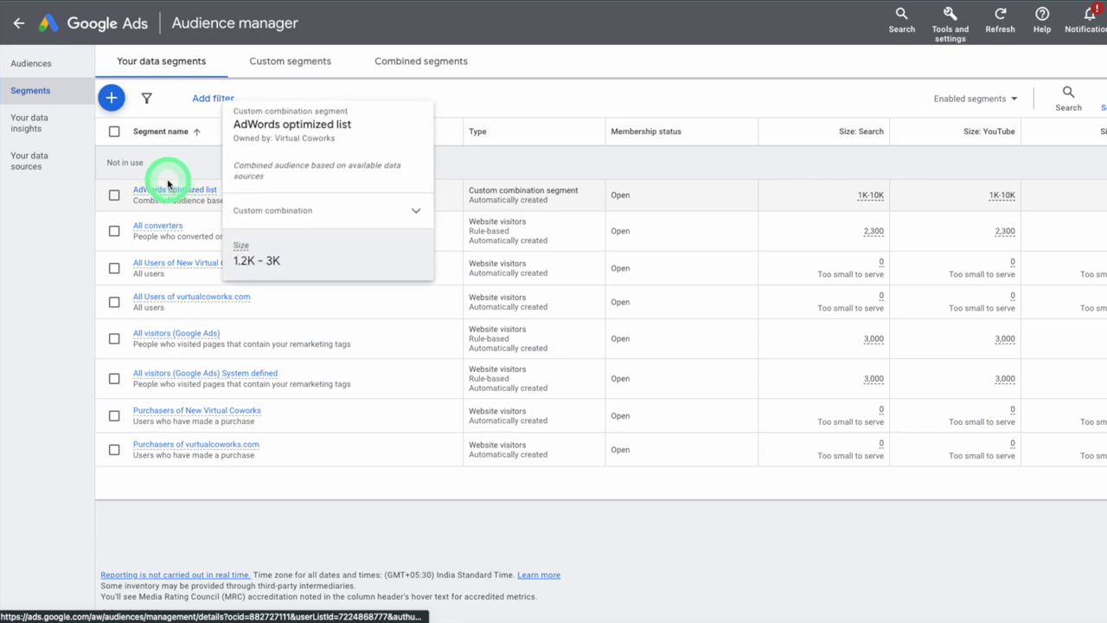
Start a new website visitors segment with Visitors of web pages as the segment members
left_click(112, 99)
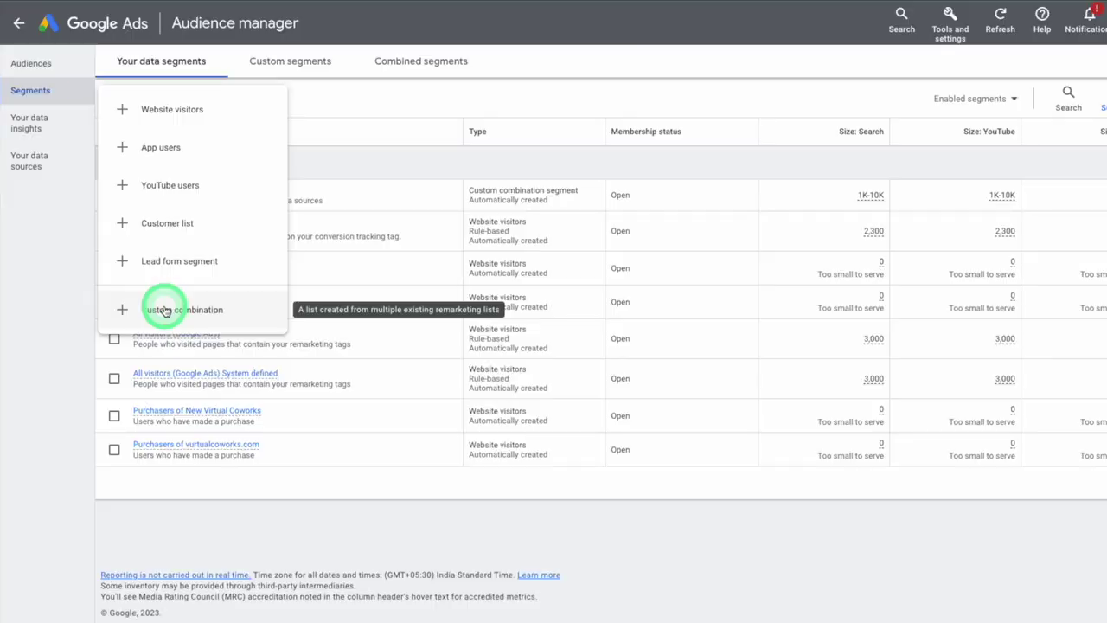
left_click(234, 116)
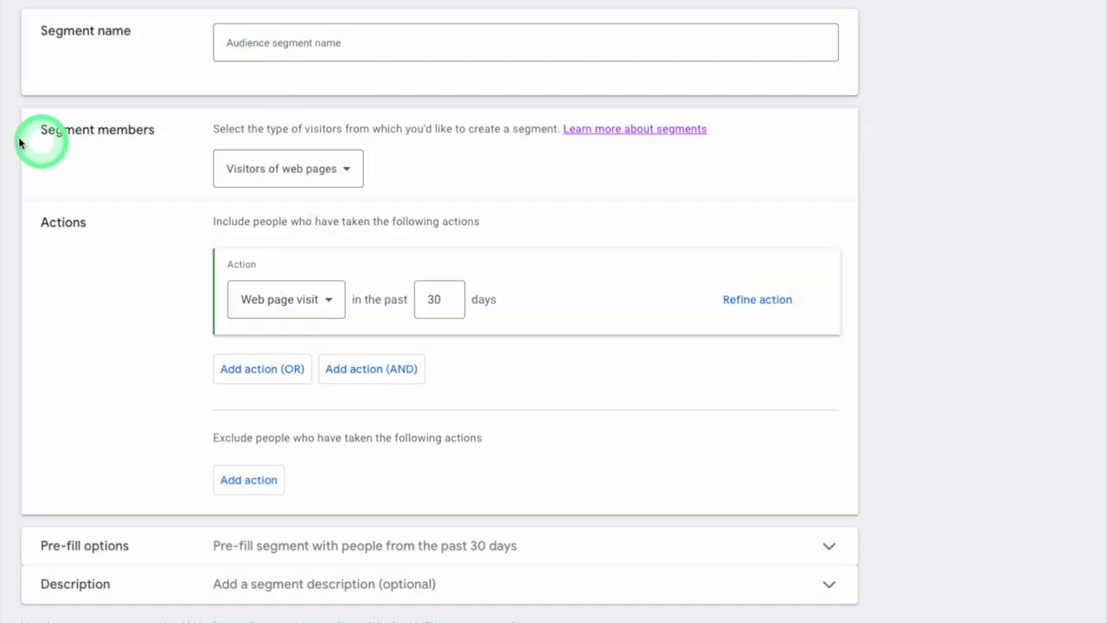
left_click(302, 177)
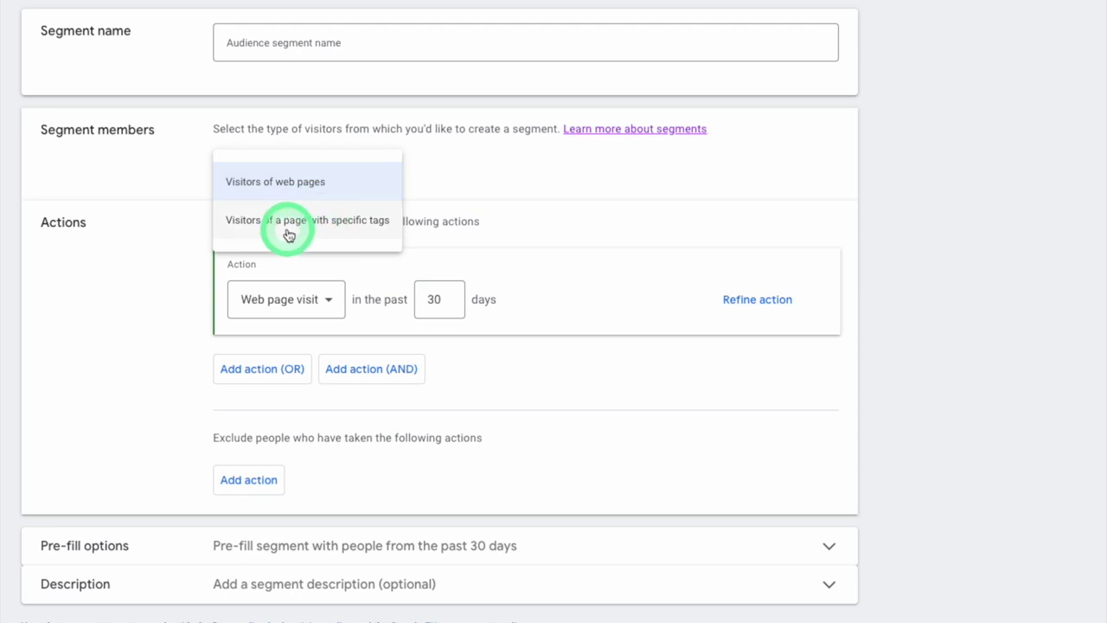
left_click(287, 183)
Refine the web page visit action with the condition that the Page URL contains officechair
scroll(371, 173, "down", 1)
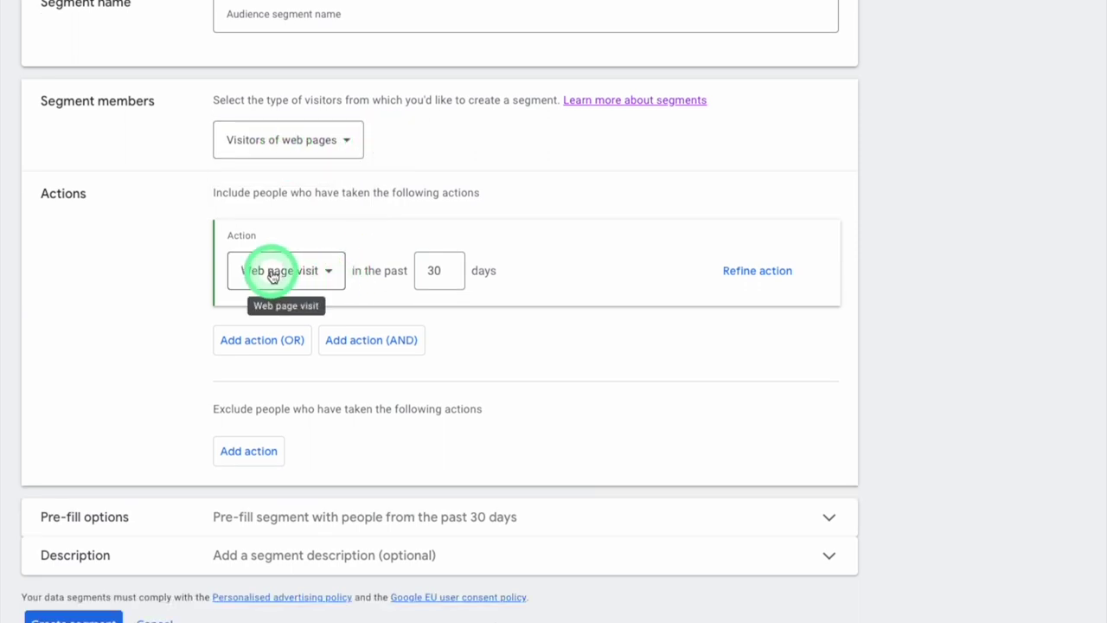
left_click(441, 270)
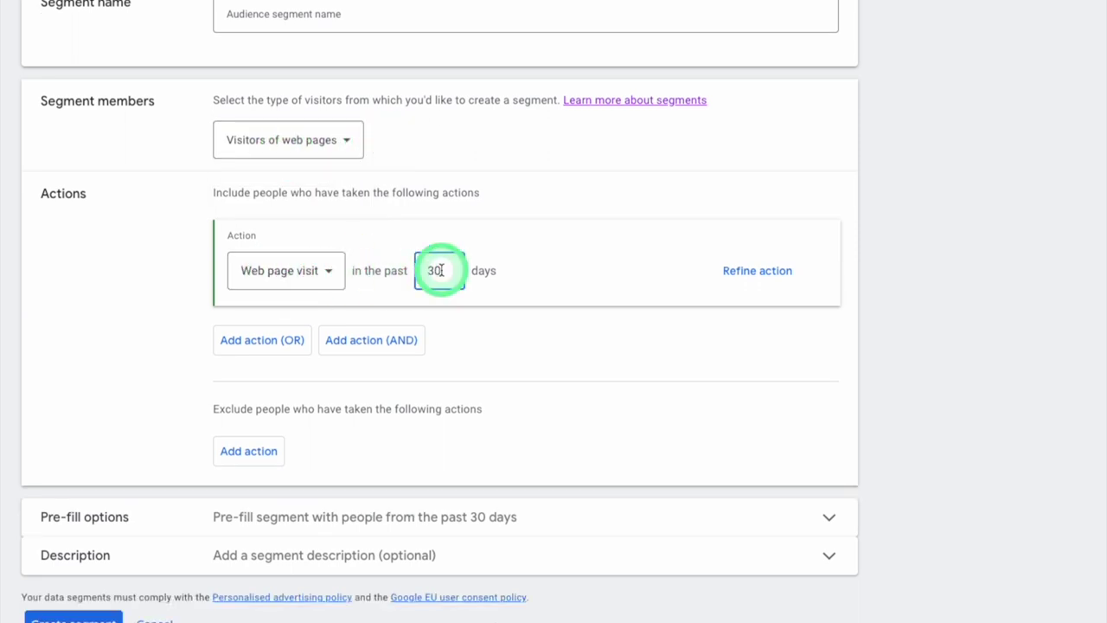
left_click(756, 273)
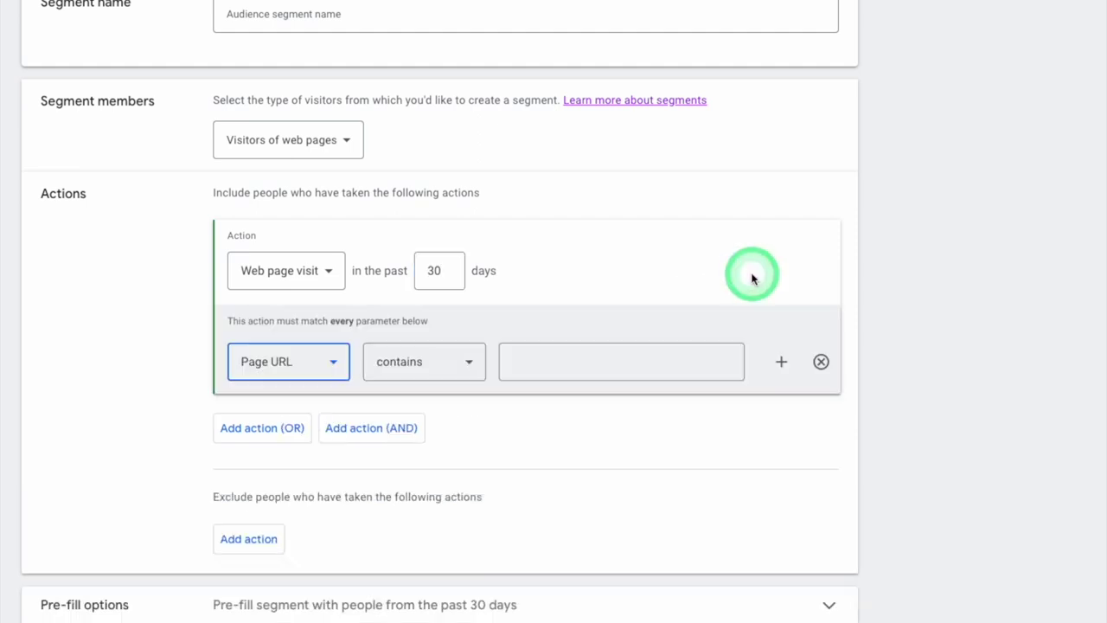
left_click(312, 371)
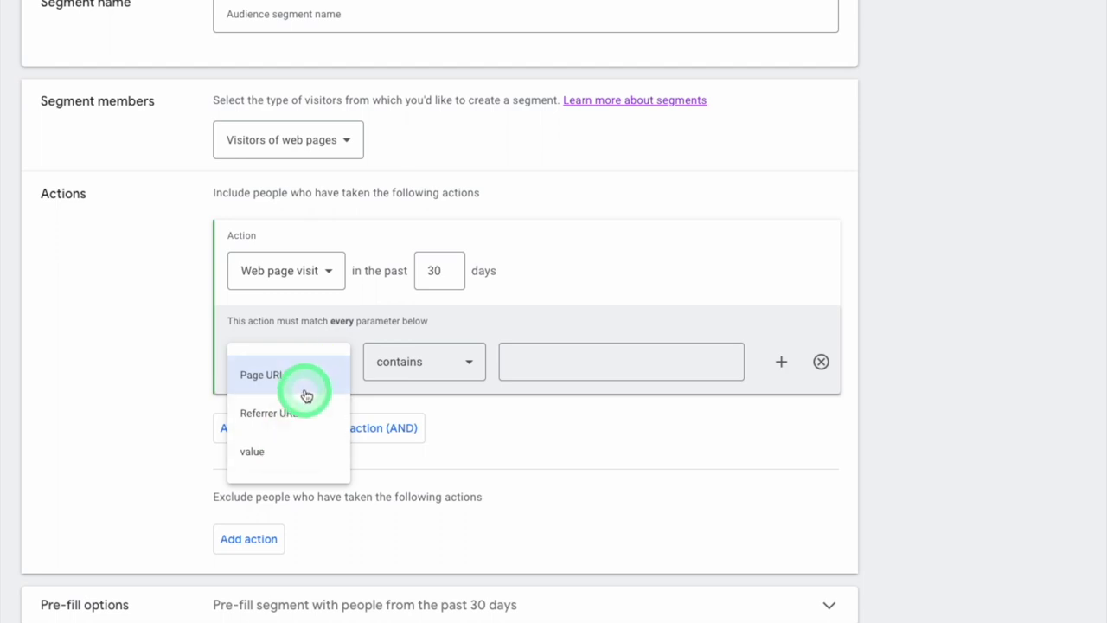
left_click(301, 376)
left_click(399, 370)
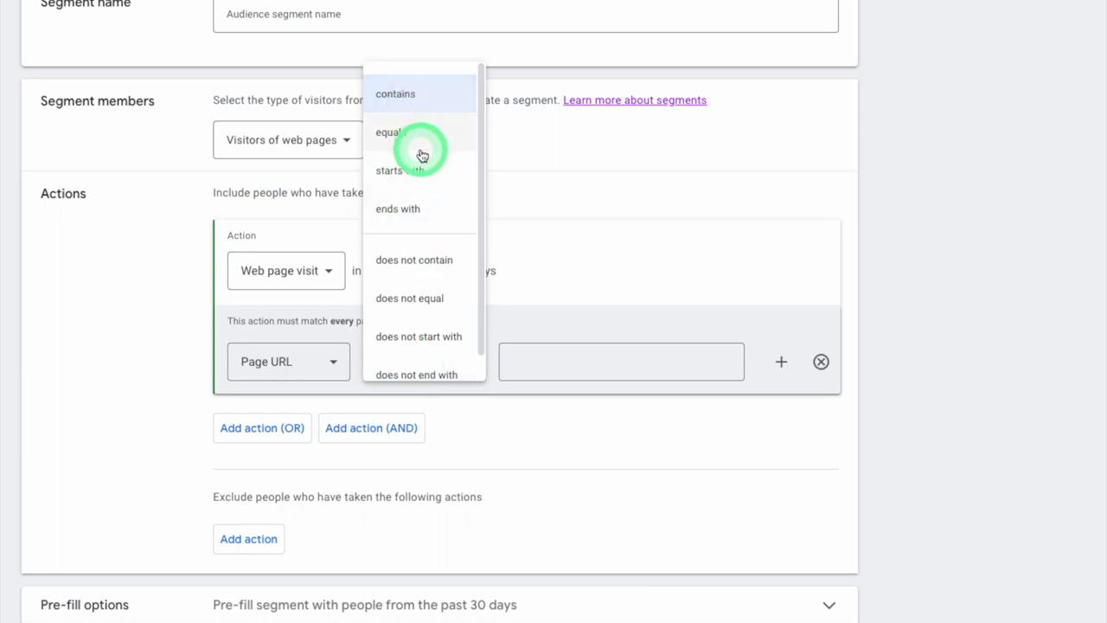
left_click(407, 94)
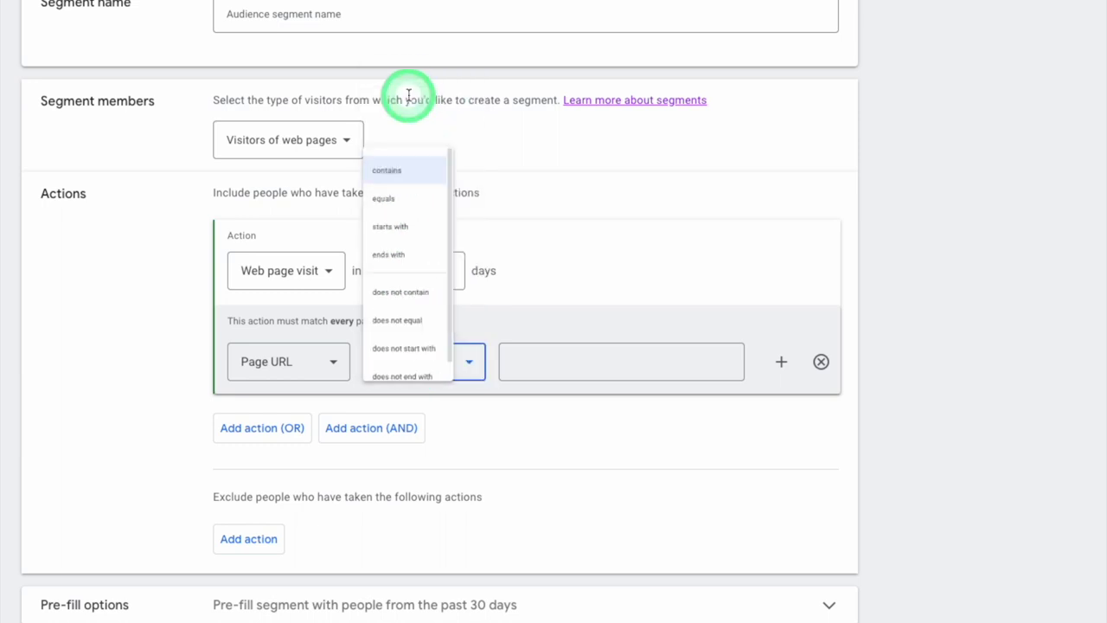
left_click(525, 371)
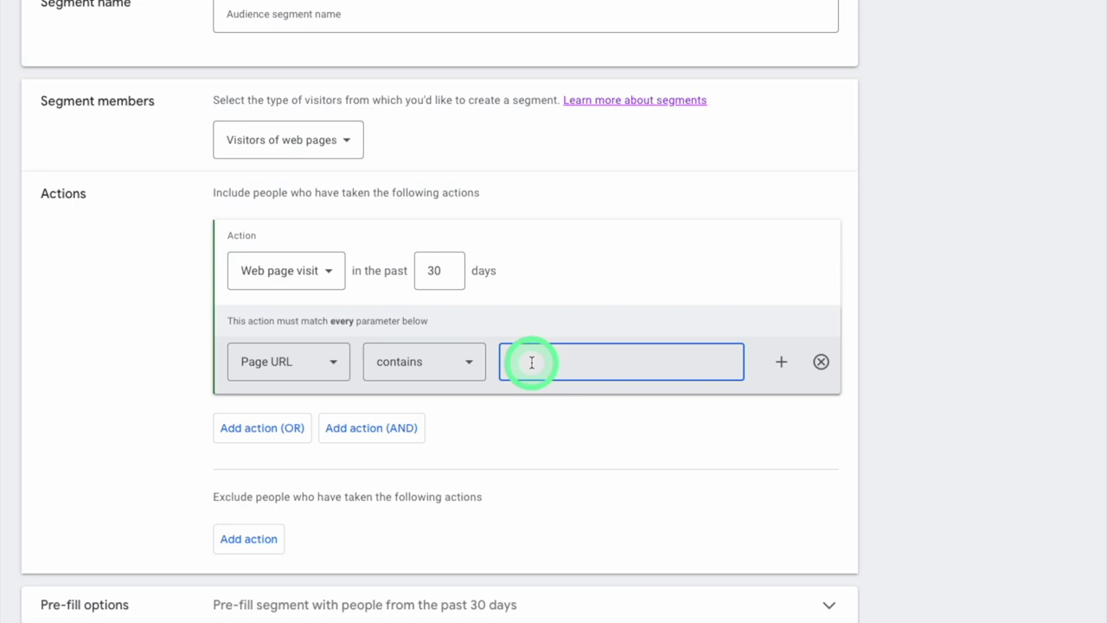
type("officechair")
left_click(540, 362)
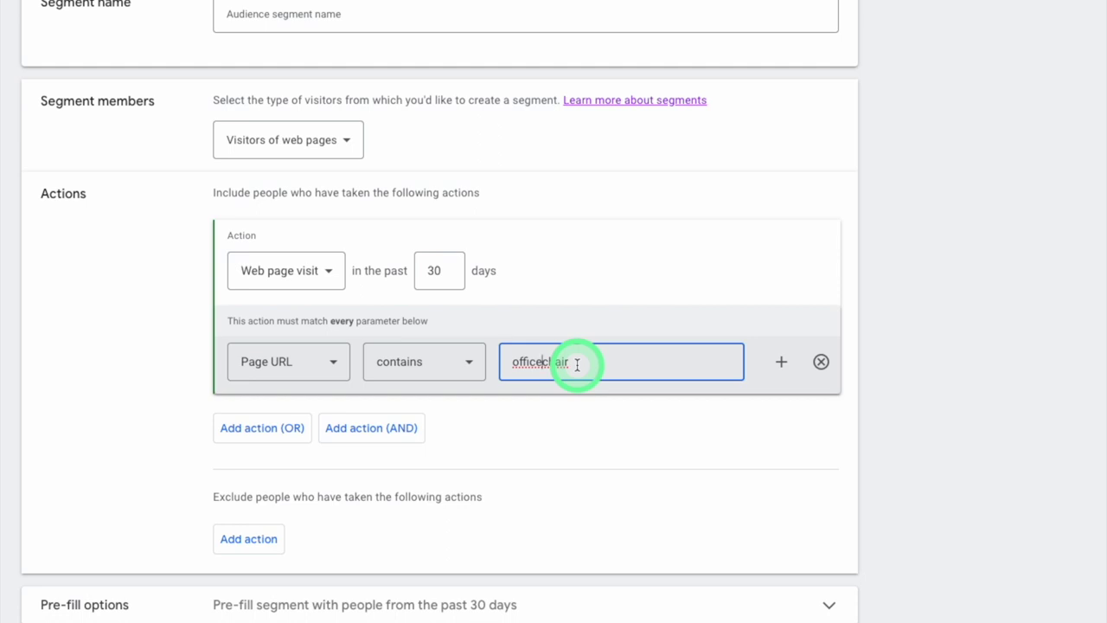
Keep the Page URL condition on contains and set the web page visit period to the past 540 days
left_click(430, 371)
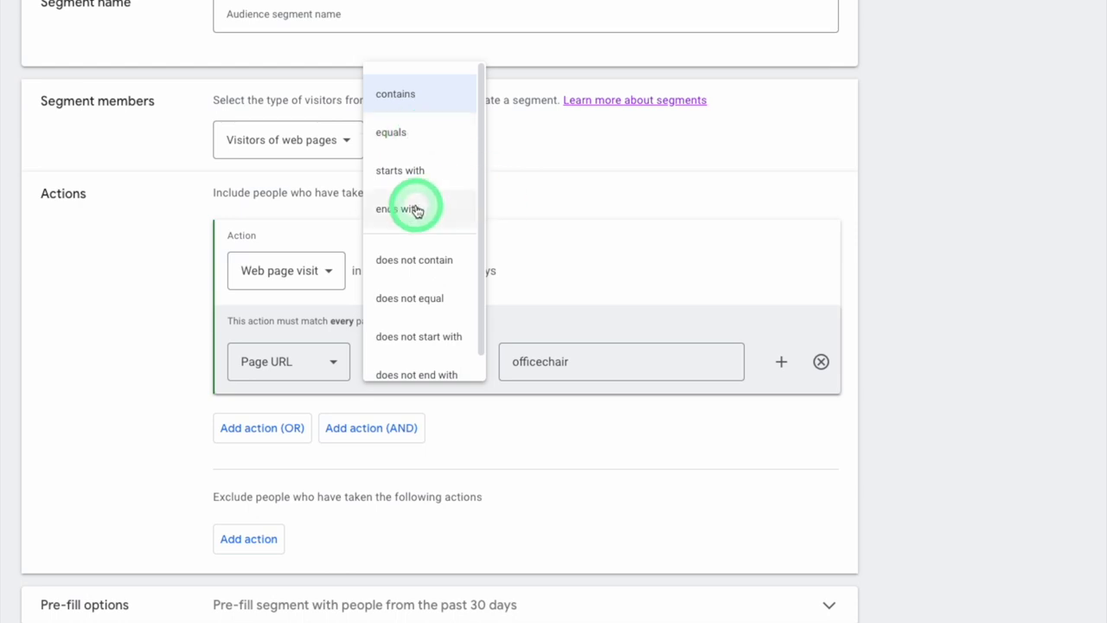
left_click(413, 93)
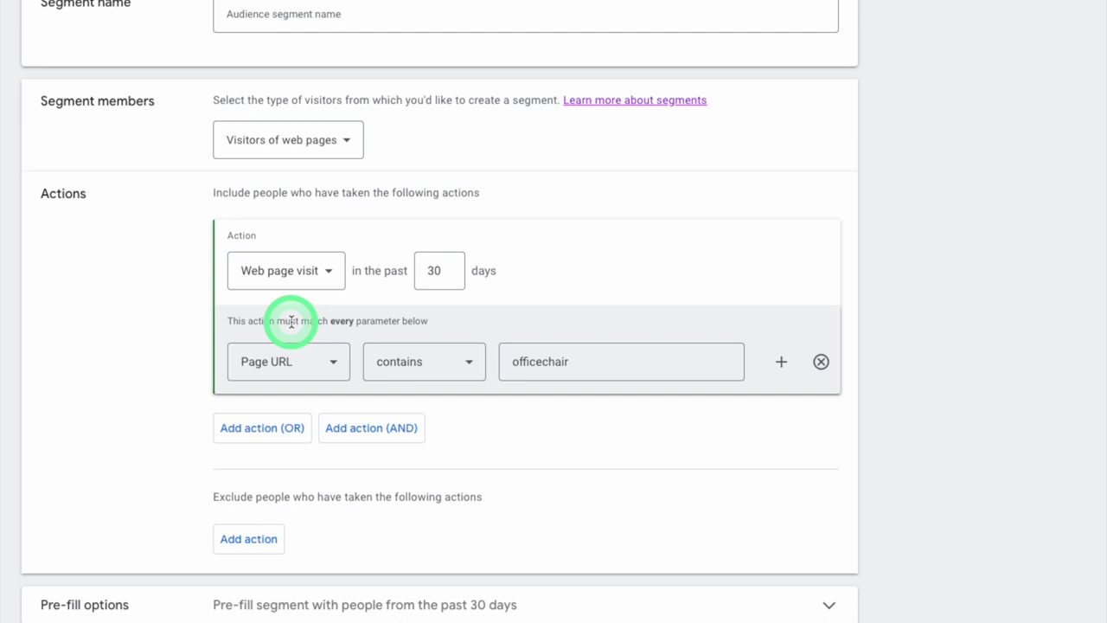
double_click(420, 272)
type("540")
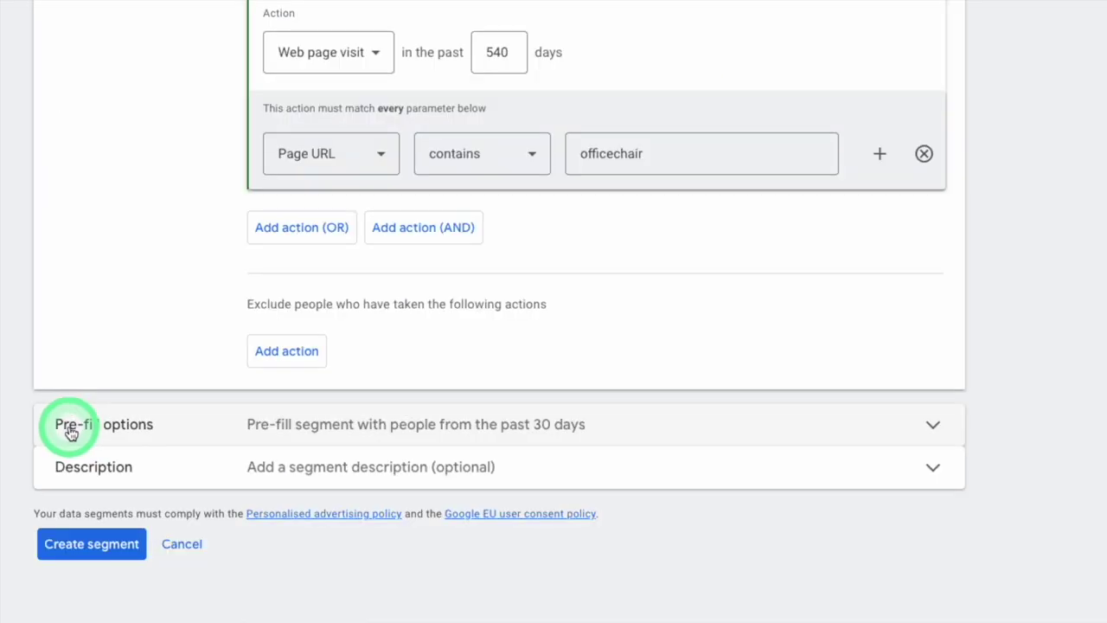
Name the segment "test 1 office chair" and create it, pre-filled with people who matched the rules within the past 30 days
left_click(562, 425)
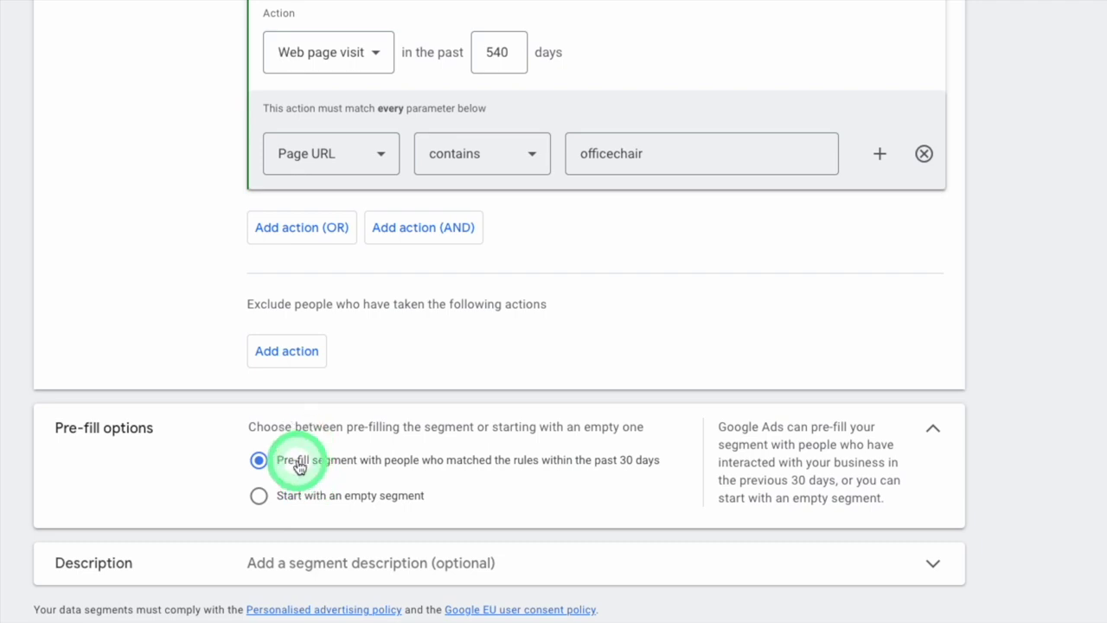
scroll(375, 537, "down", 1)
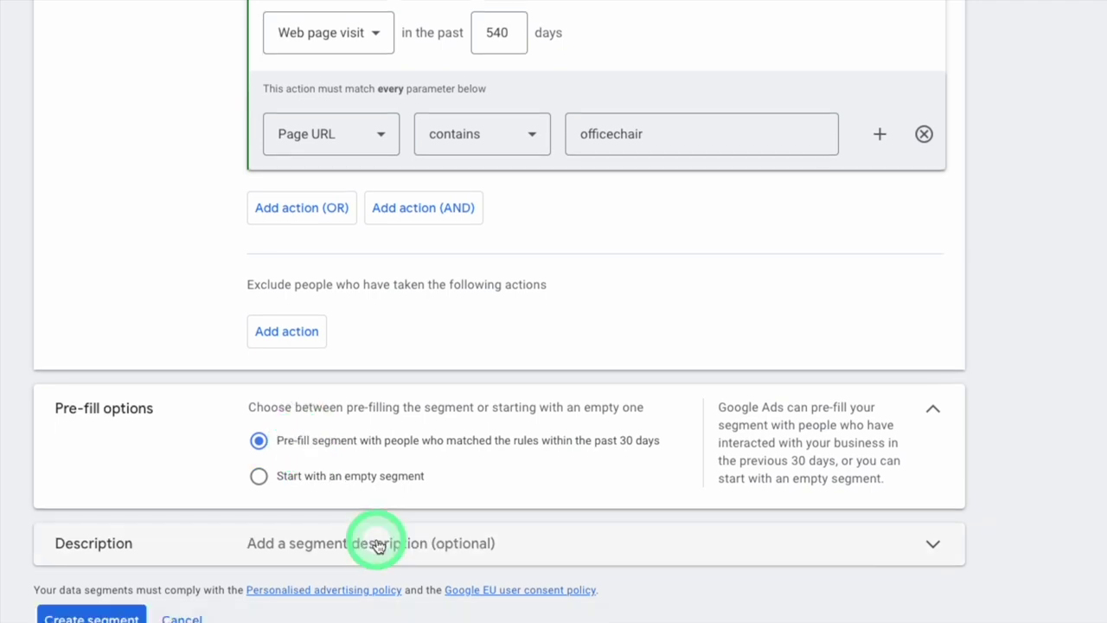
scroll(519, 499, "down", 1)
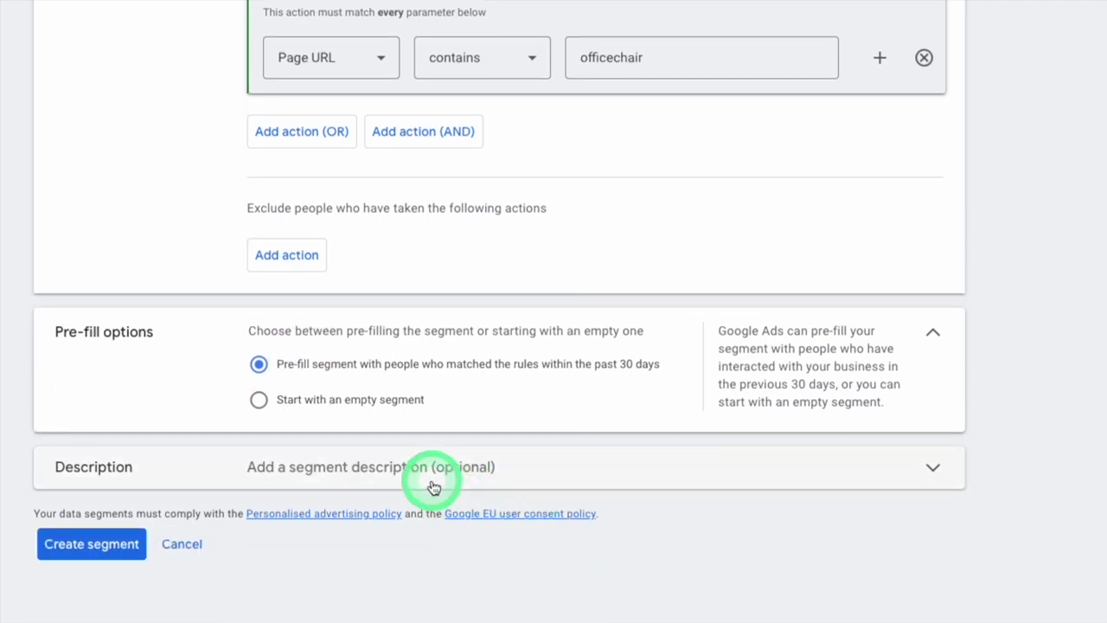
left_click(87, 553)
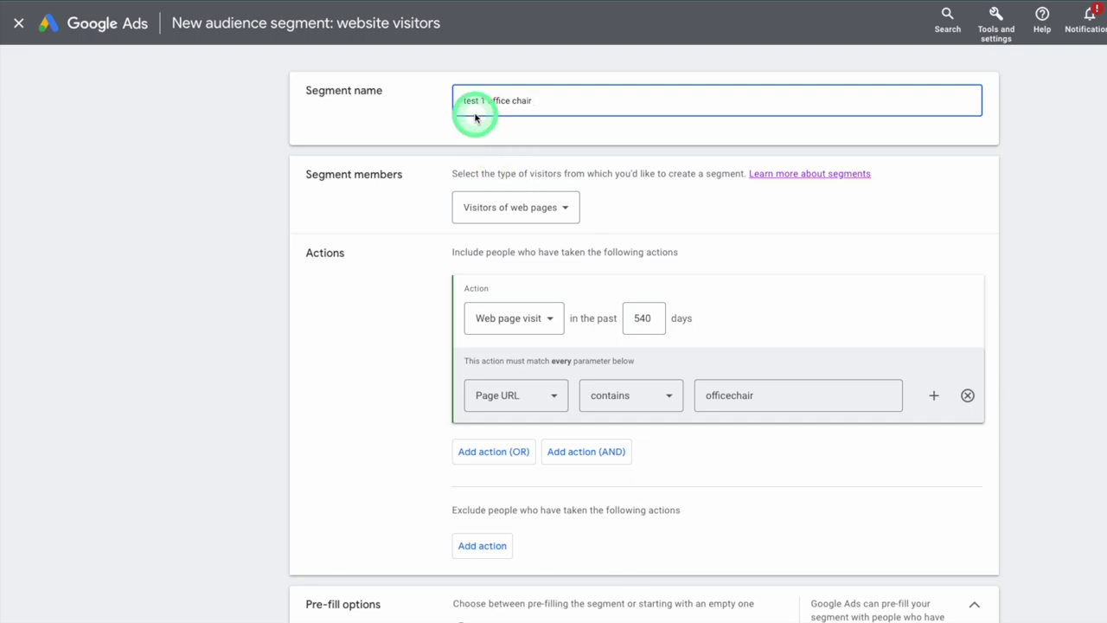
scroll(489, 131, "down", 3)
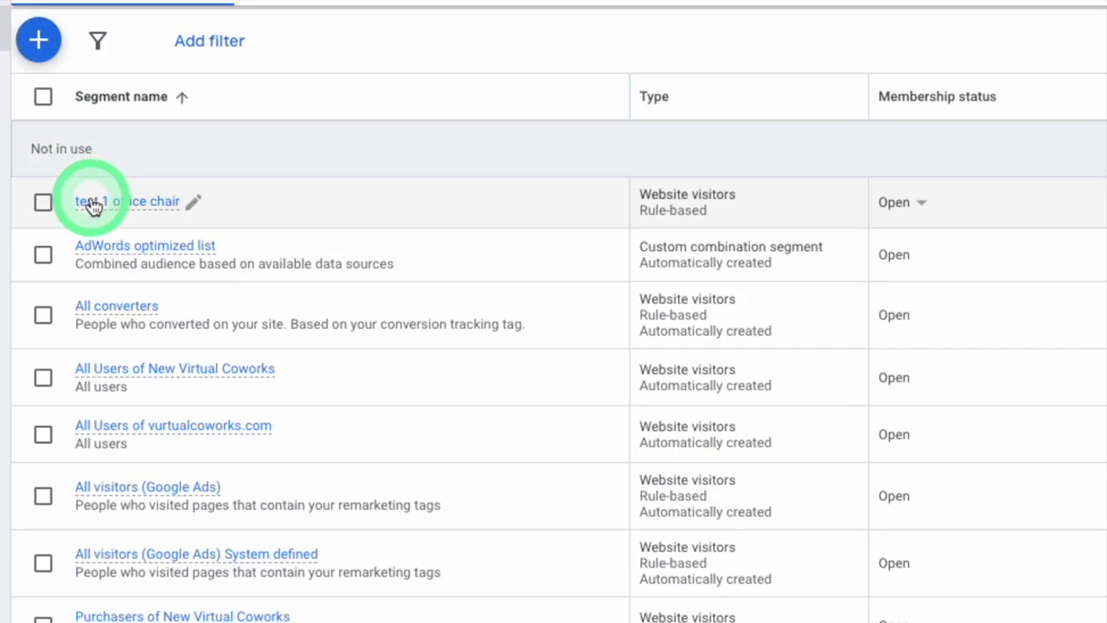
mouse_move(144, 193)
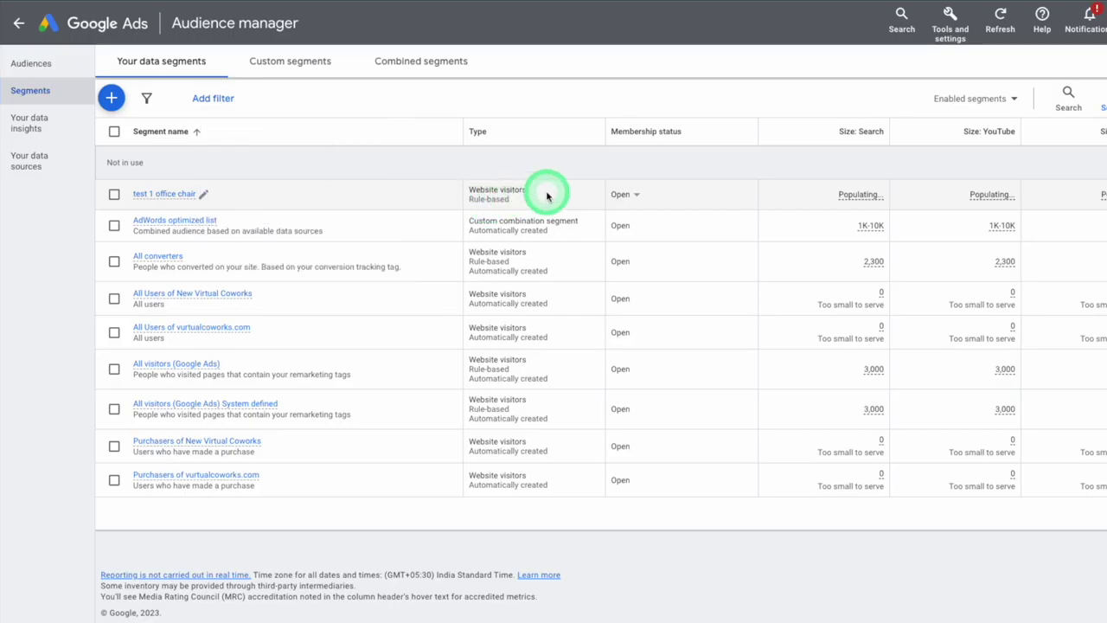
mouse_move(871, 198)
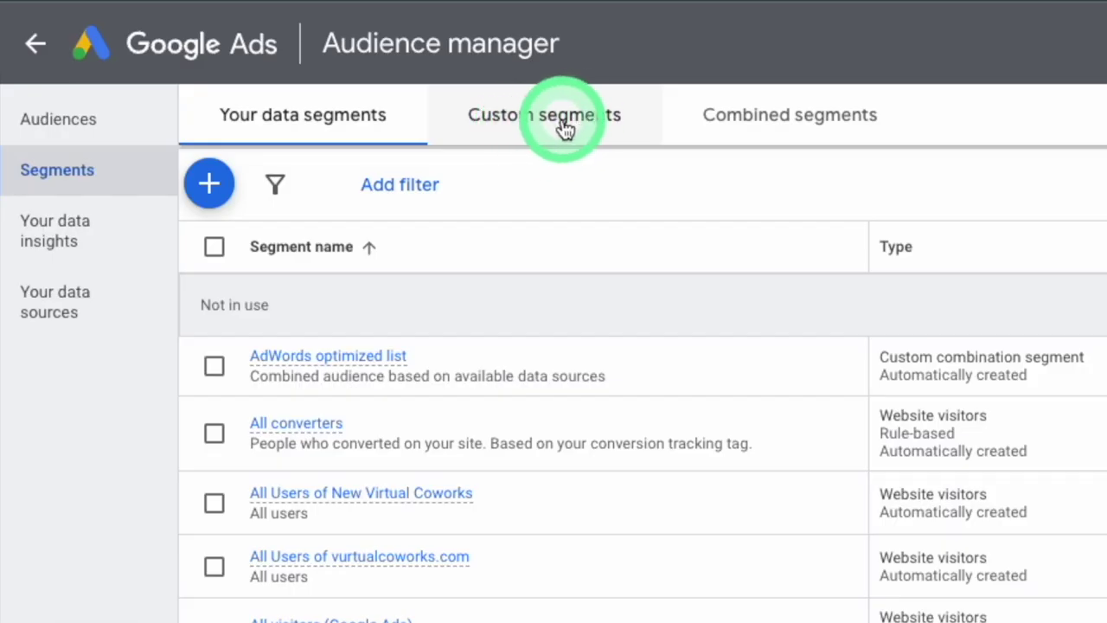
Start a new custom segment and name it "office chair"
left_click(563, 128)
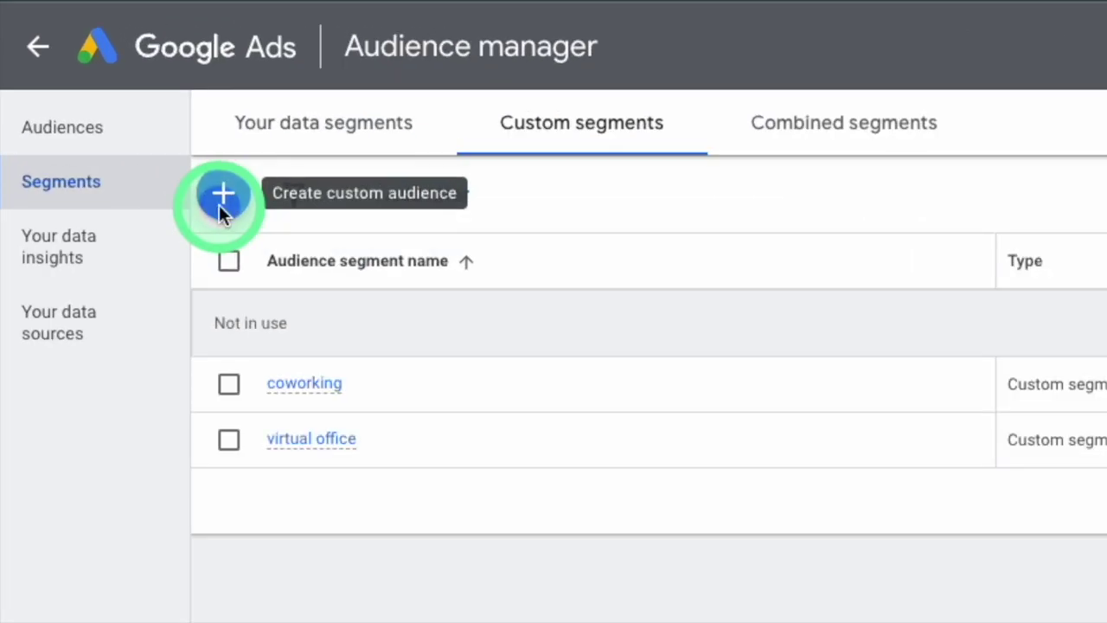
left_click(110, 96)
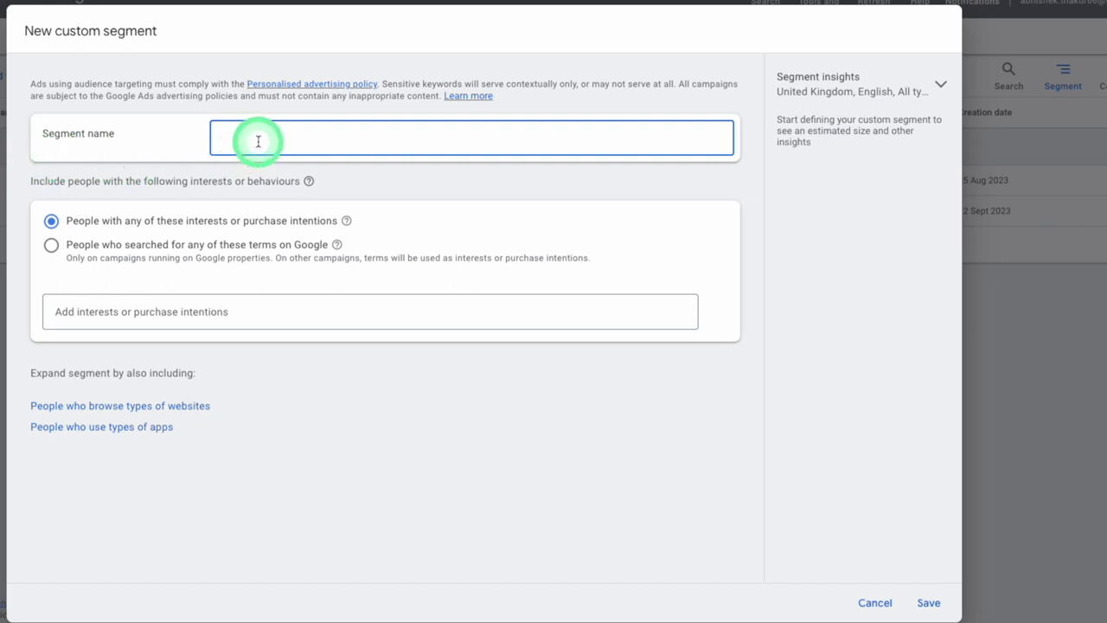
type("office chair")
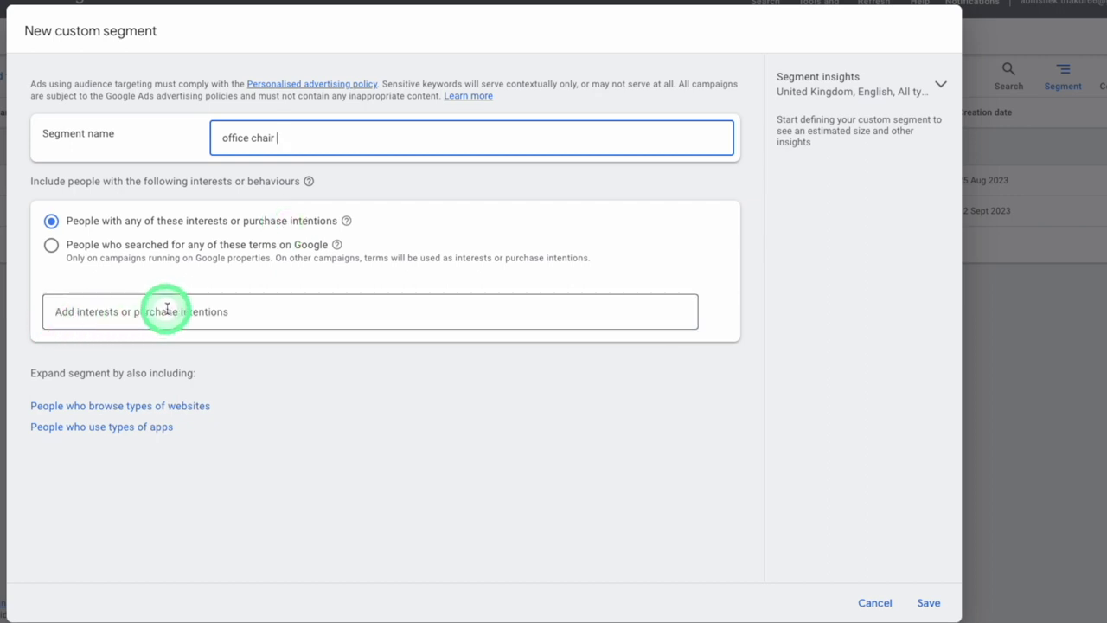
Add "office chair" and "ergonomic office chair" as the interests or purchase intentions of the segment
left_click(218, 313)
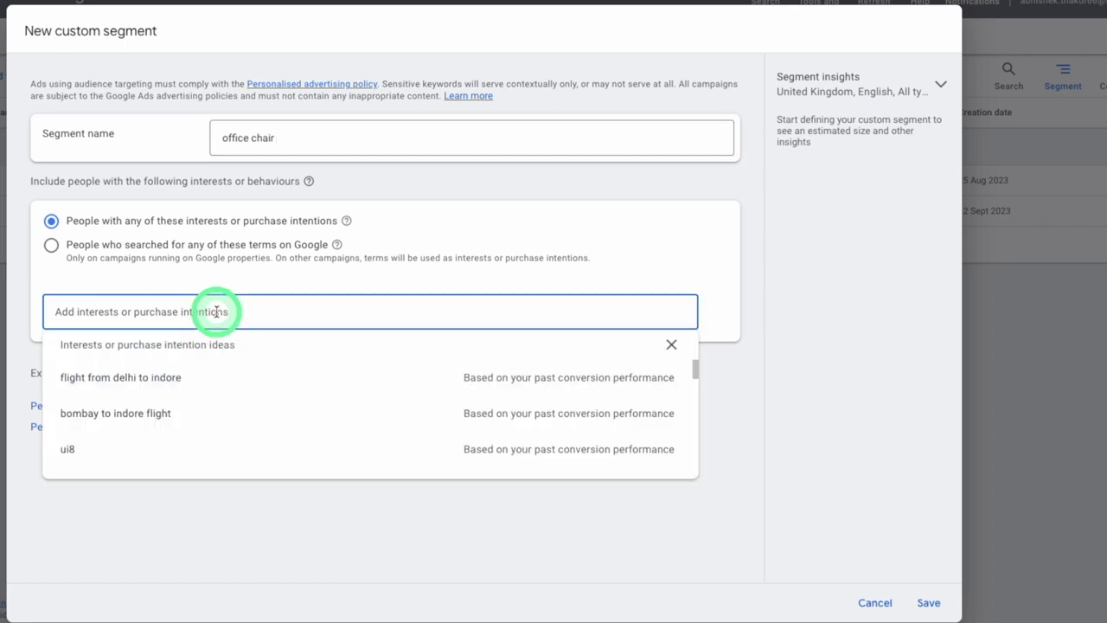
type("office ")
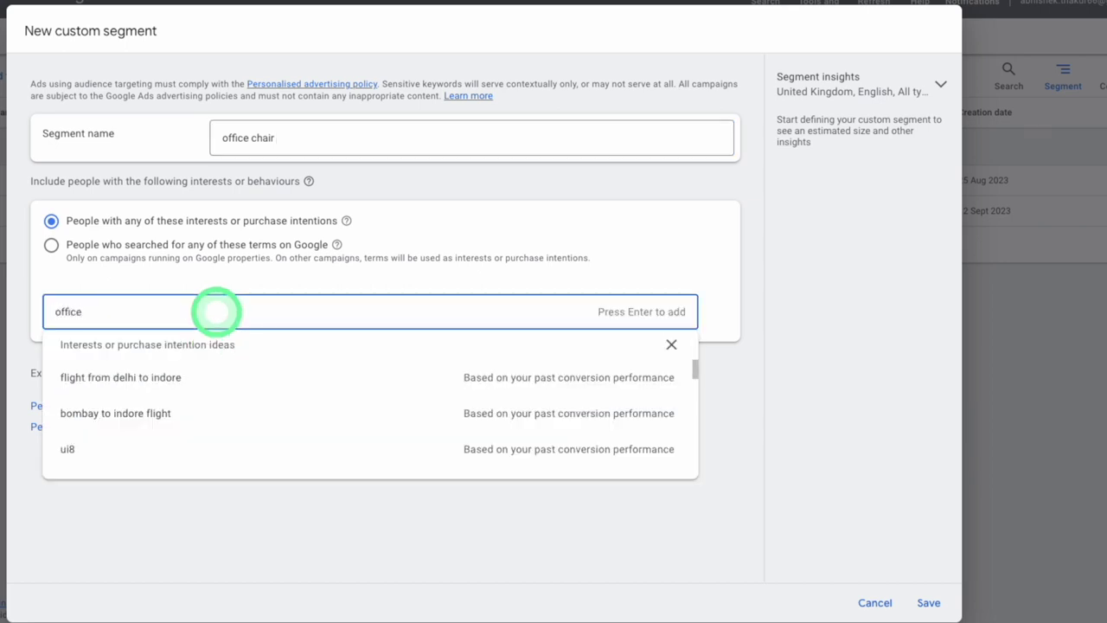
type("chair")
key("Return")
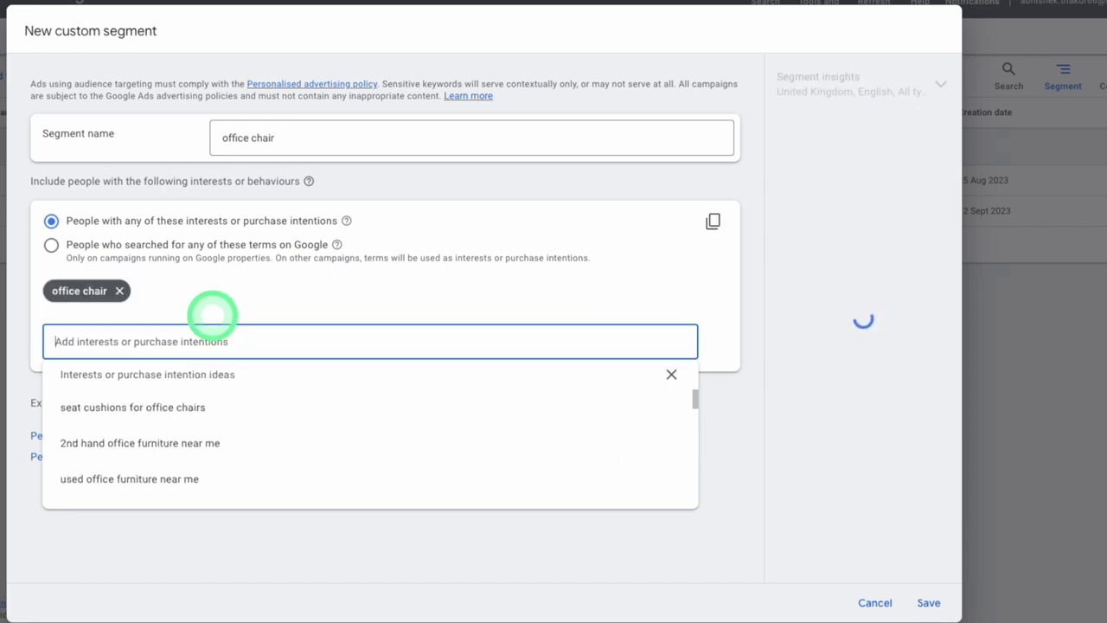
type("ergonomic office chair")
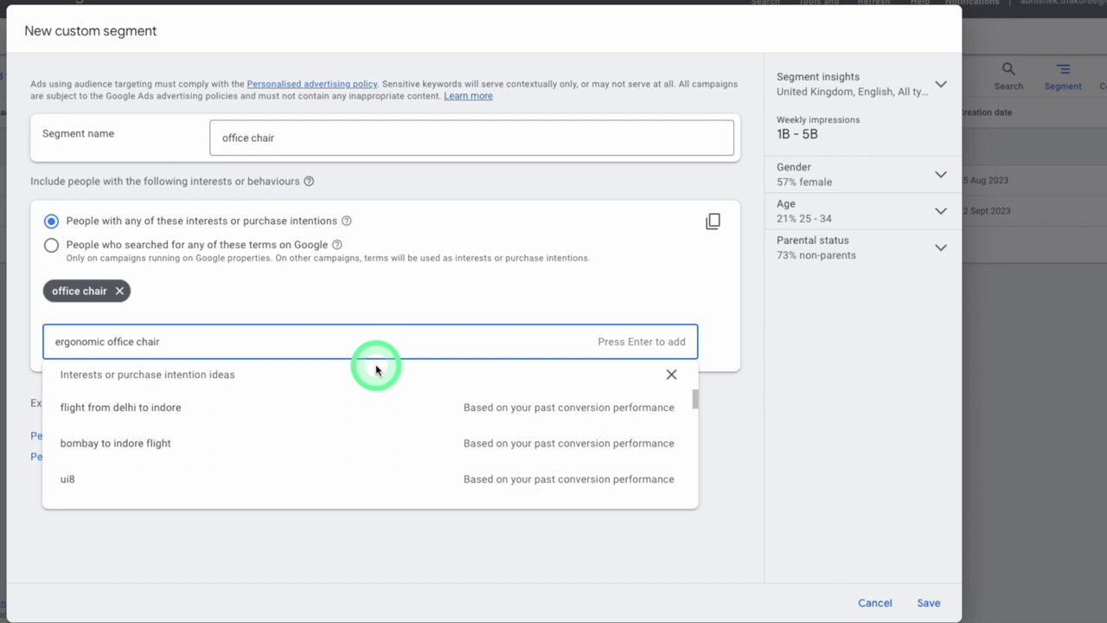
key("Return")
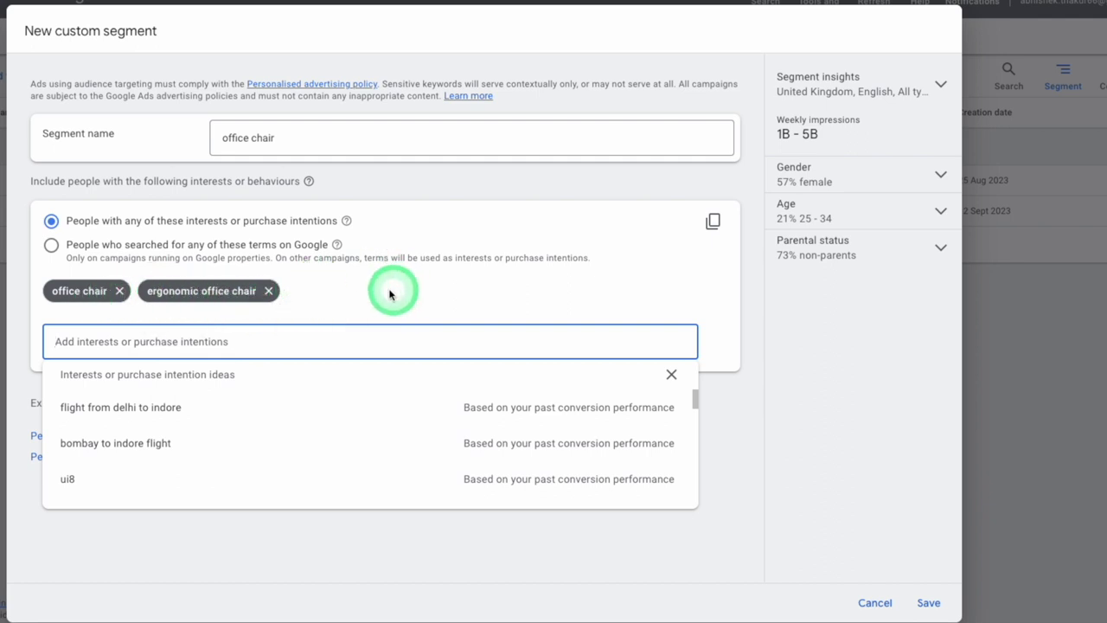
Target people who searched for any of these terms on Google and add the term "best chair for office use"
left_click(52, 247)
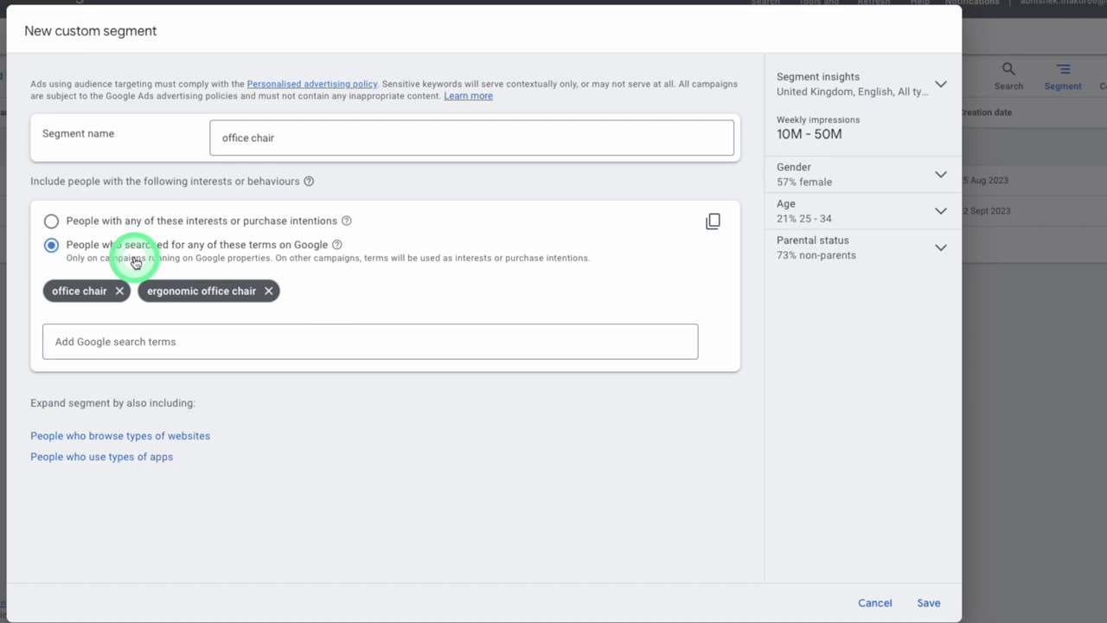
left_click(61, 346)
type("best chair for office use")
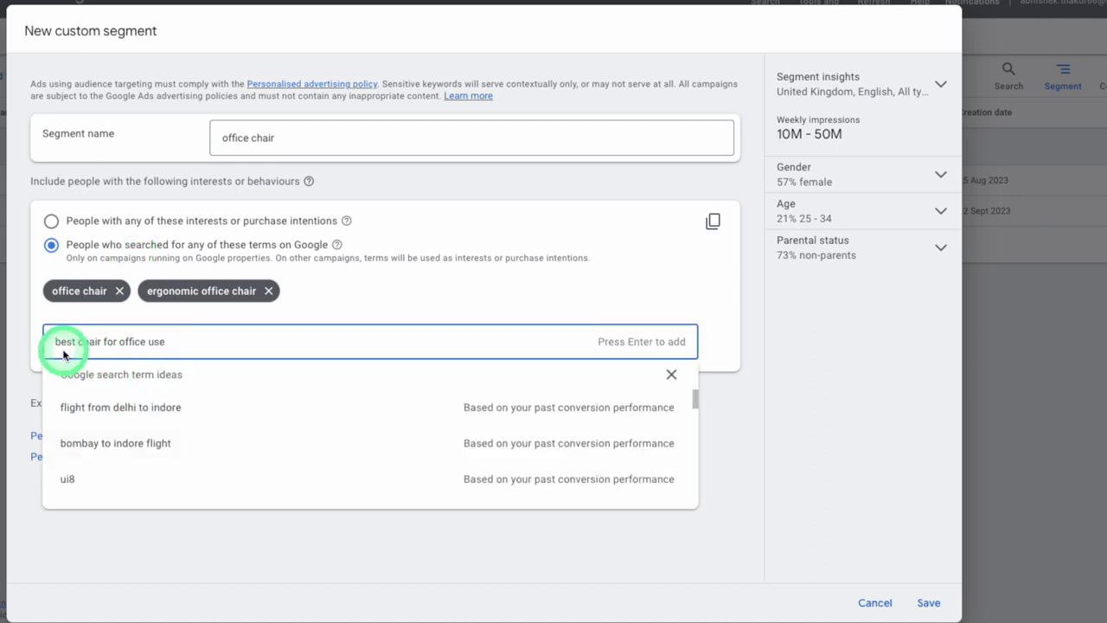
key("Return")
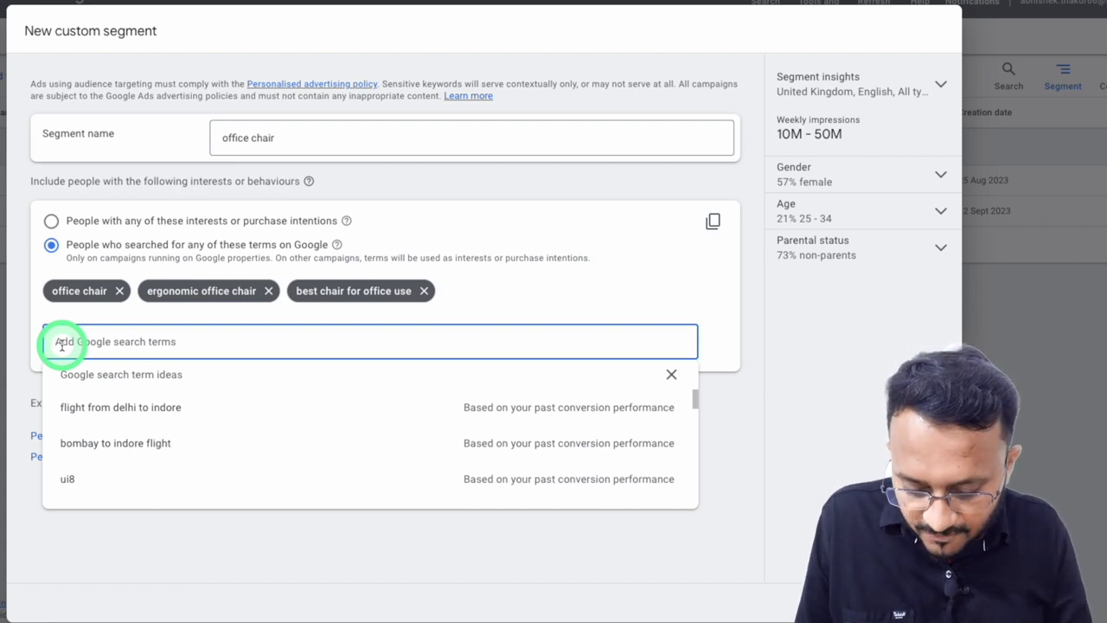
Add the search terms "high back ergonomic office chair", "ergonomic office chair with lumbar support" and "office chair under 5000"
type("office chair under 5000")
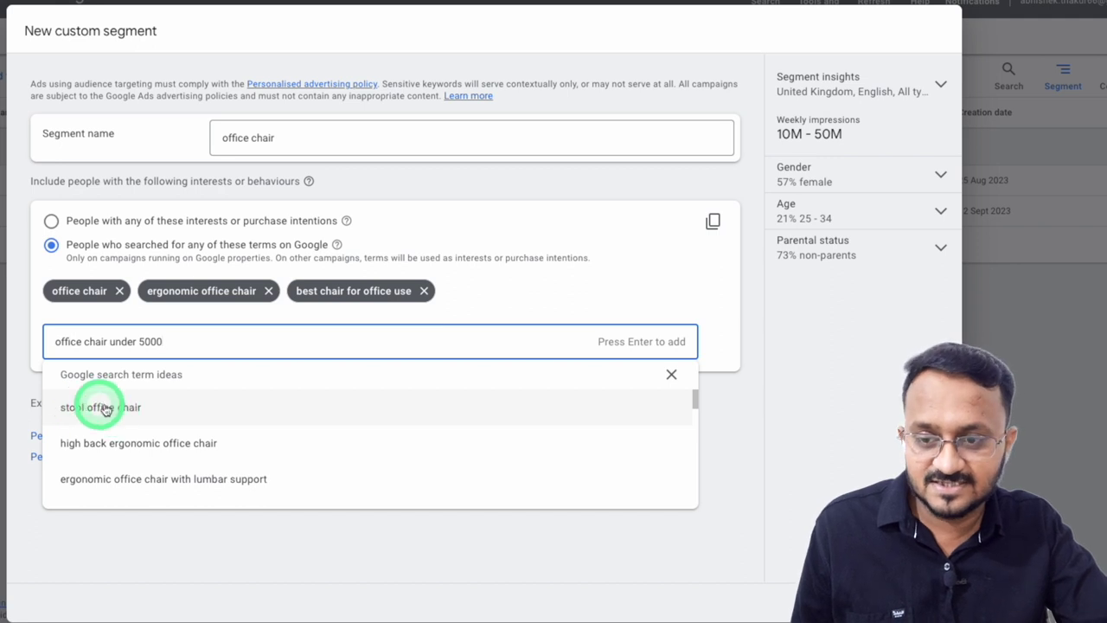
left_click(142, 443)
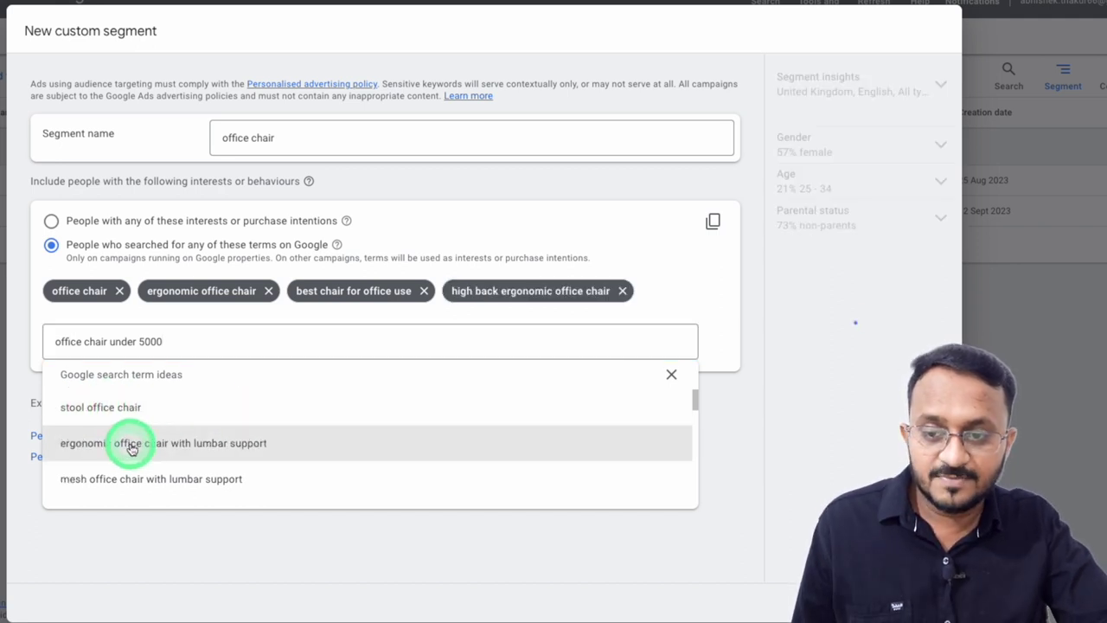
left_click(185, 447)
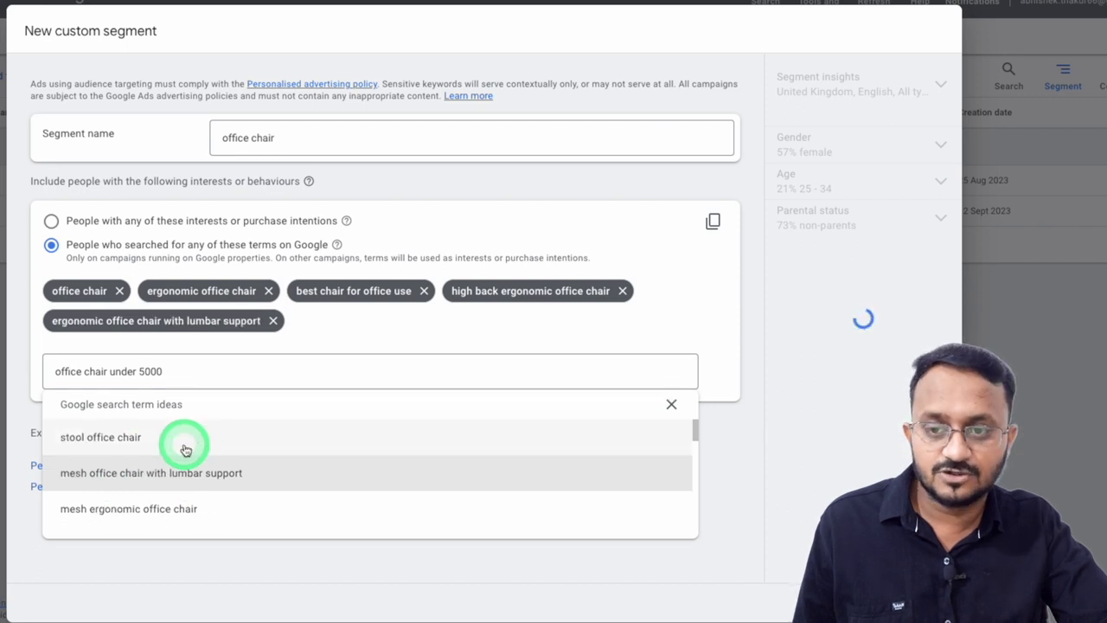
left_click(241, 370)
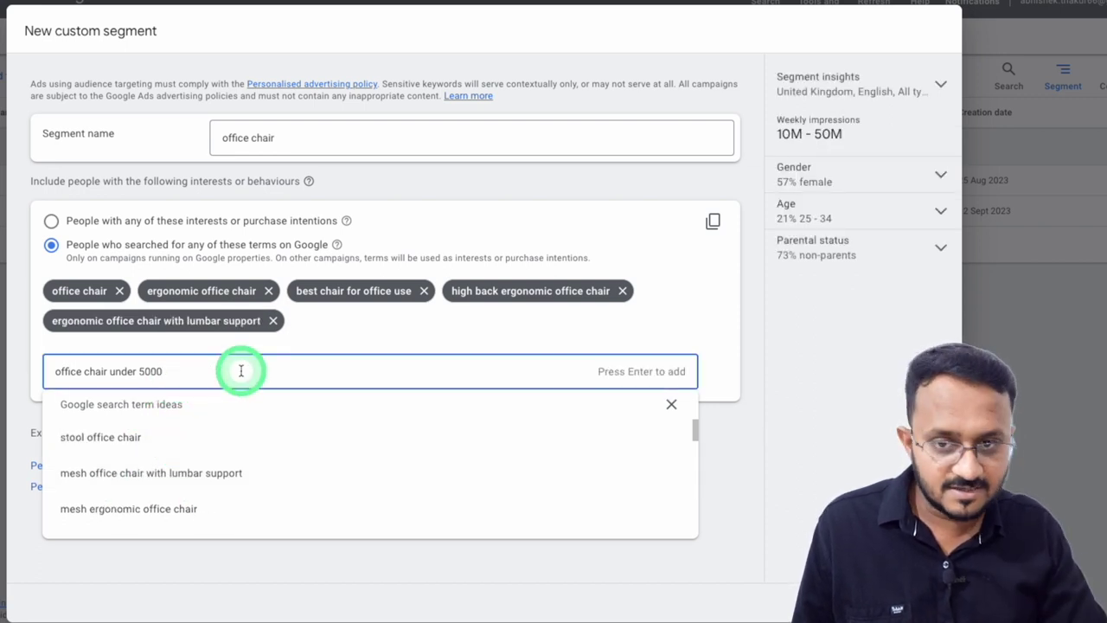
key("Return")
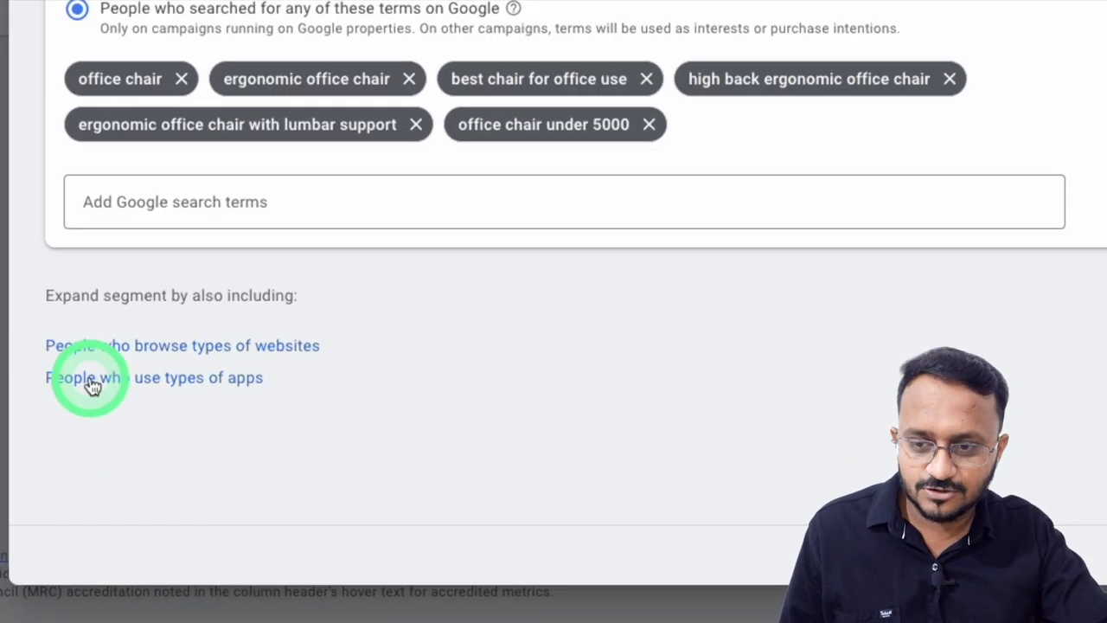
Expand the segment with people who browse types of websites, and open The Sleep Company's sponsored Google result for office chair in a new tab
left_click(202, 351)
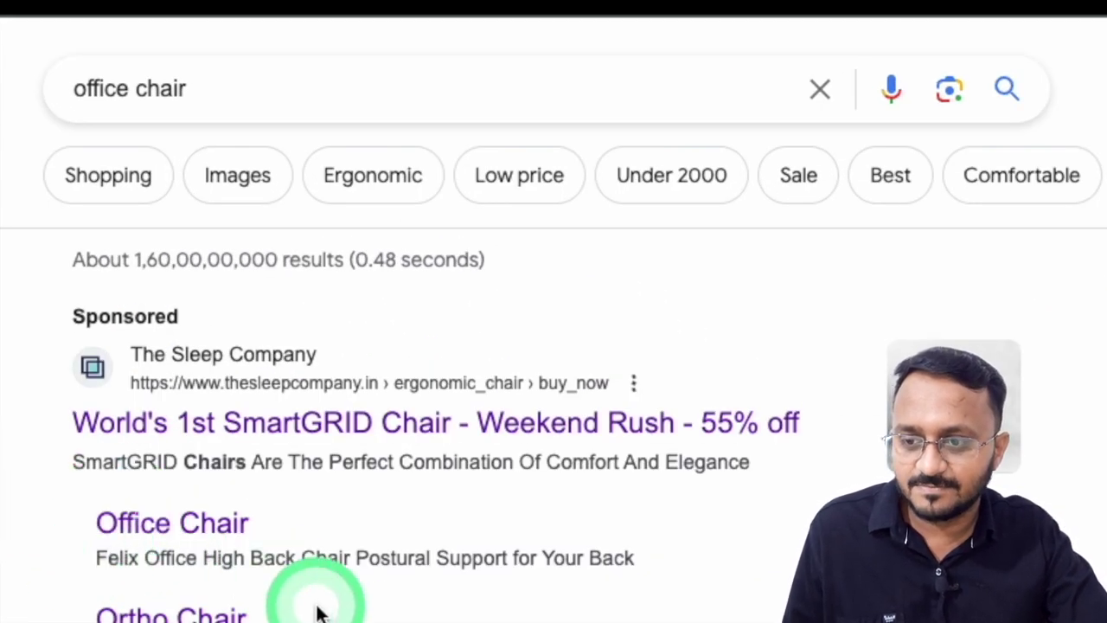
scroll(317, 600, "down", 3)
scroll(321, 618, "up", 3)
left_click(297, 422)
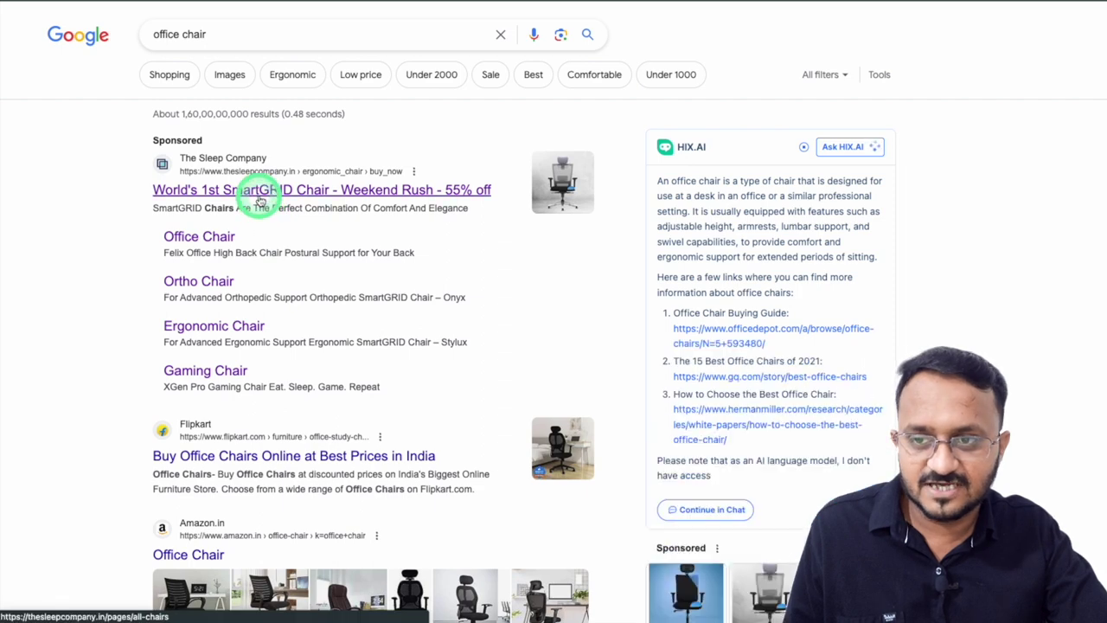
right_click(222, 201)
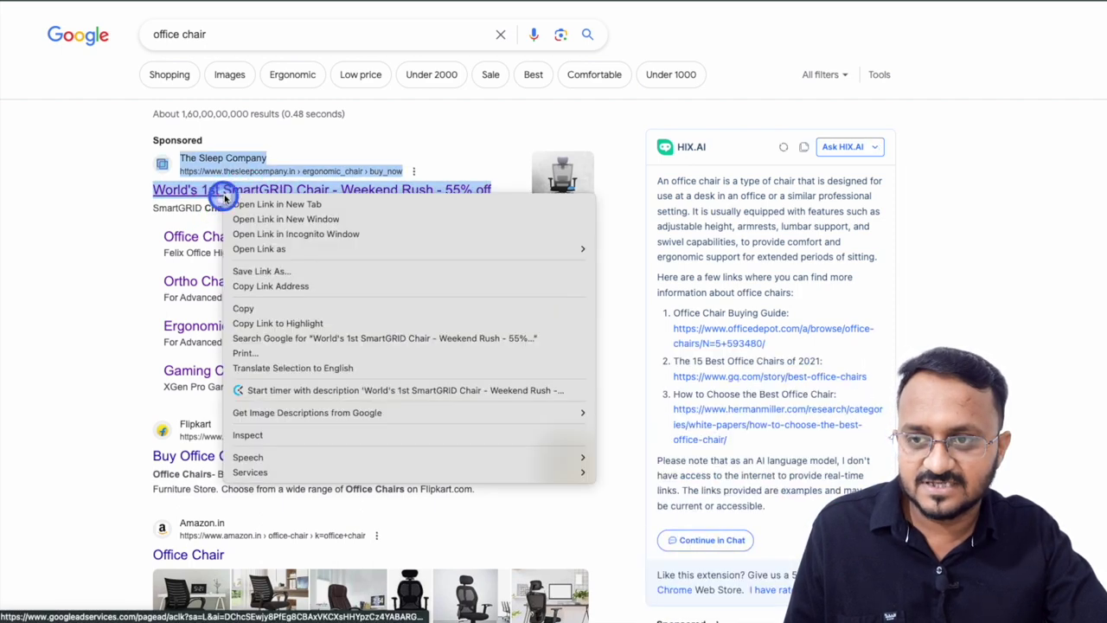
left_click(248, 205)
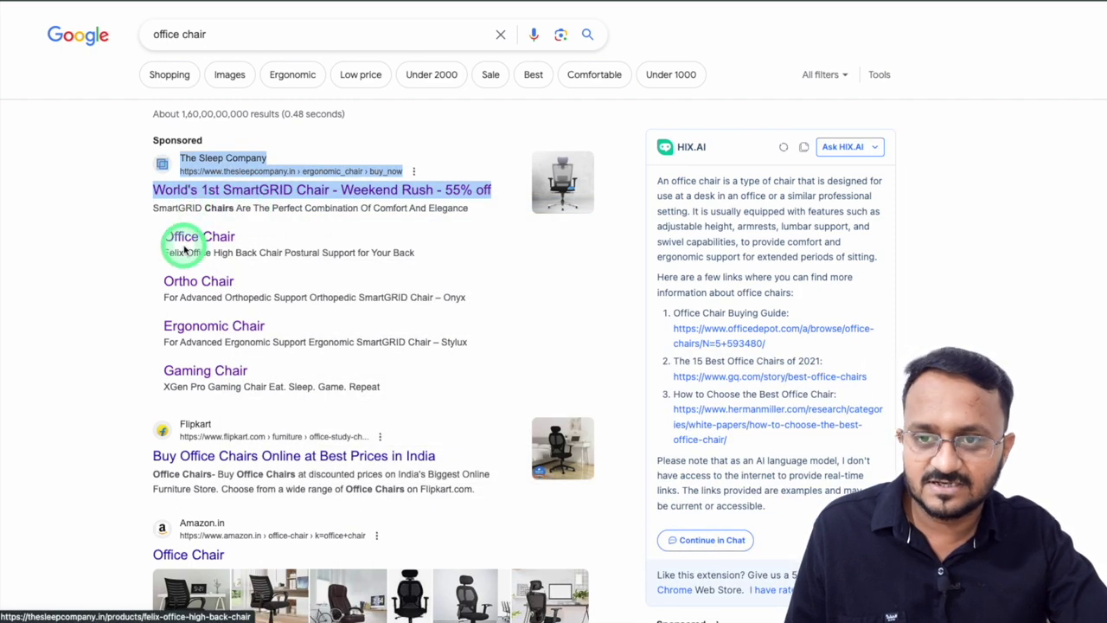
Open the Flipkart and Amazon.in office chair search results in new tabs
scroll(182, 247, "down", 2)
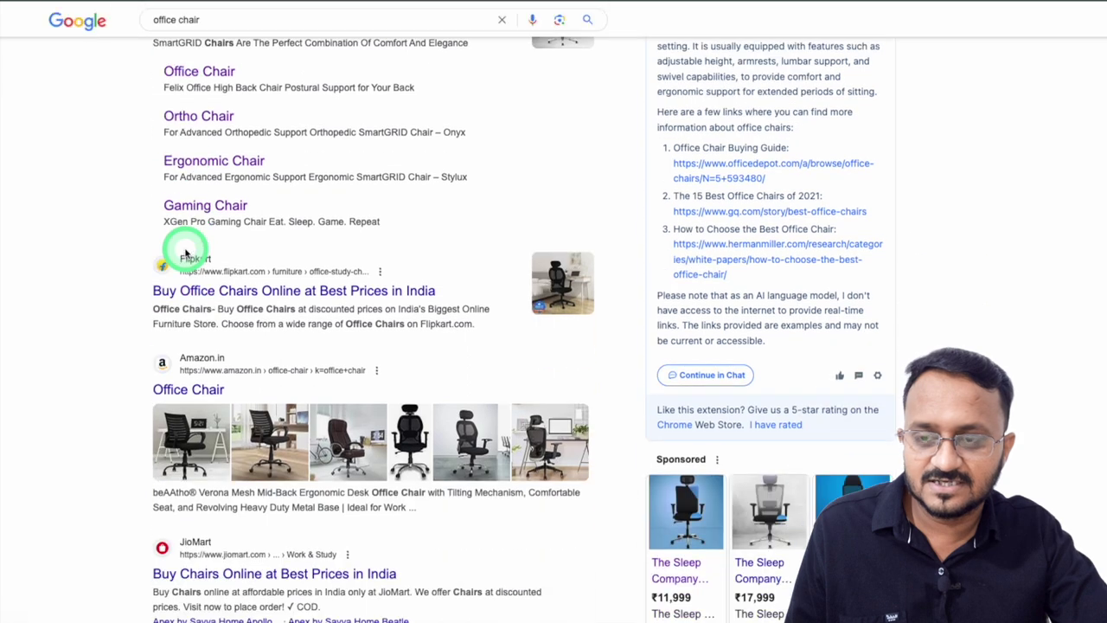
right_click(284, 289)
left_click(346, 294)
scroll(184, 297, "down", 1)
right_click(183, 296)
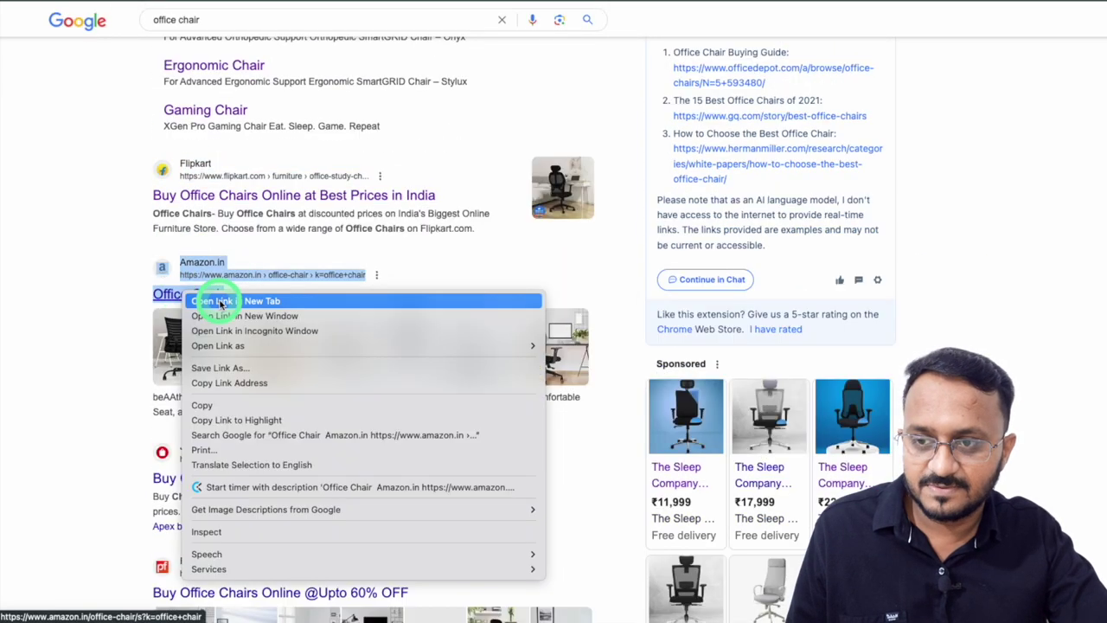
left_click(217, 299)
Open the Pepperfry and IKEA office chair search results in new tabs
scroll(216, 308, "down", 2)
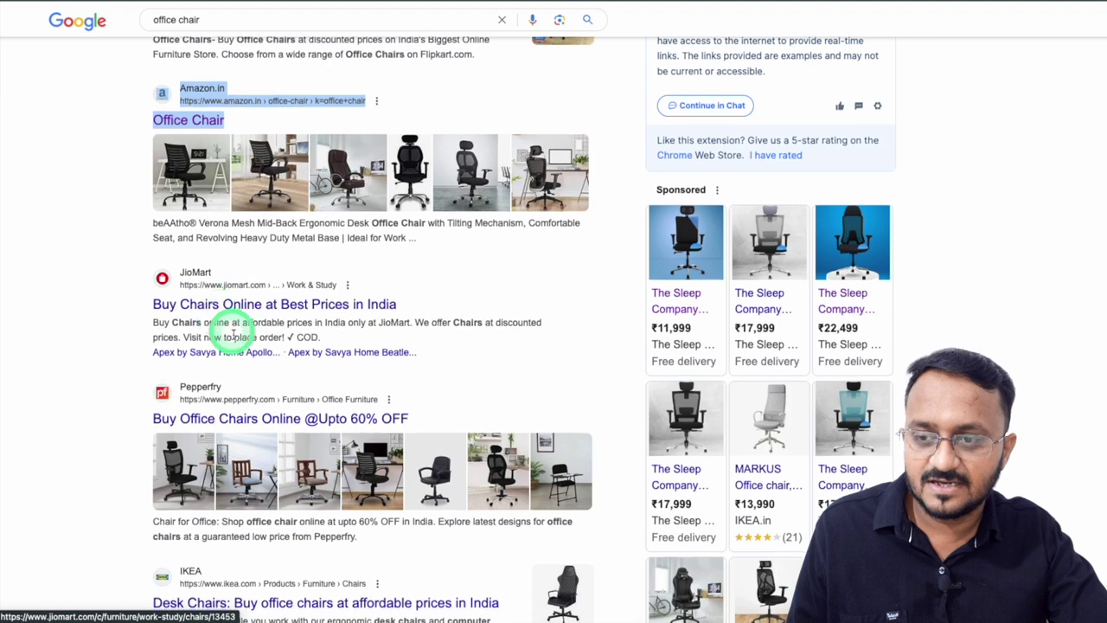
scroll(249, 410, "down", 1)
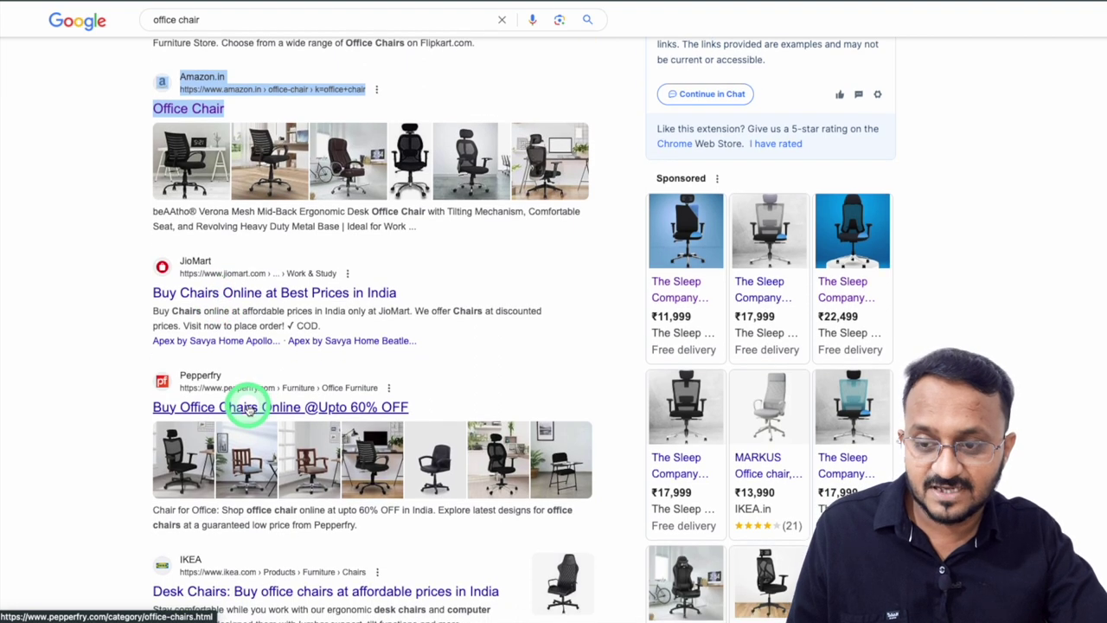
right_click(249, 411)
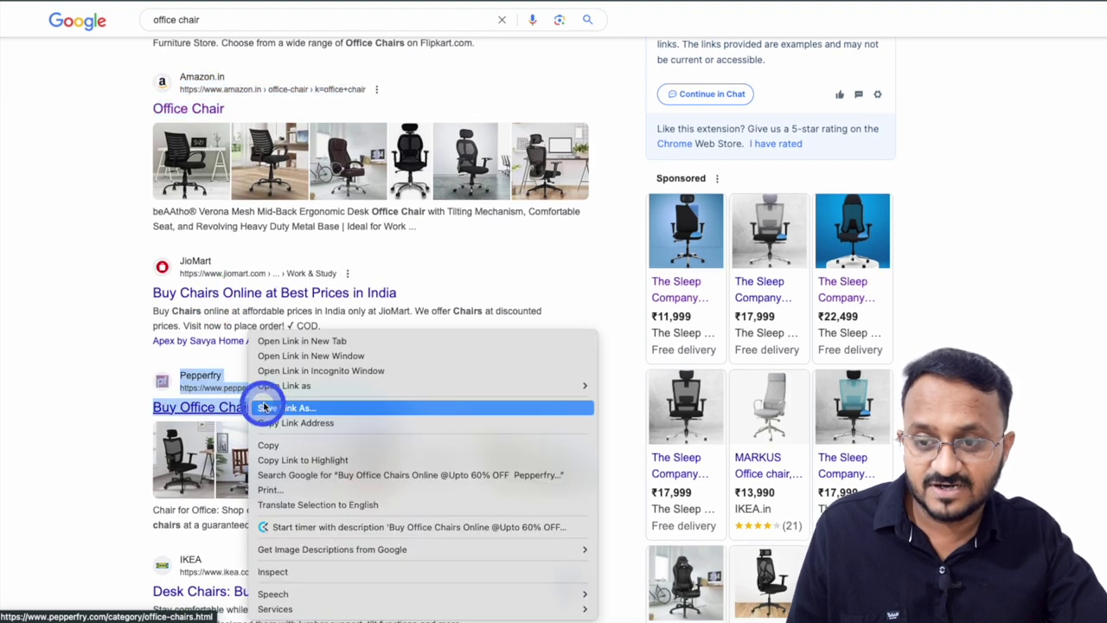
left_click(277, 341)
scroll(265, 388, "down", 1)
right_click(286, 551)
left_click(310, 342)
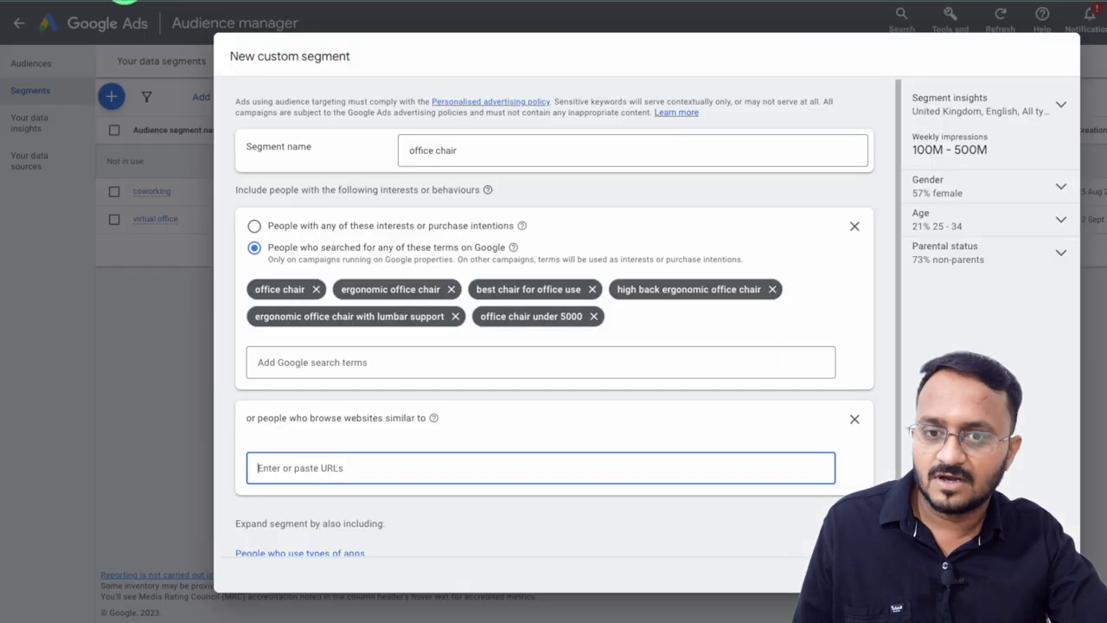
type("www.pepperfry.com/category/office-chairs.html")
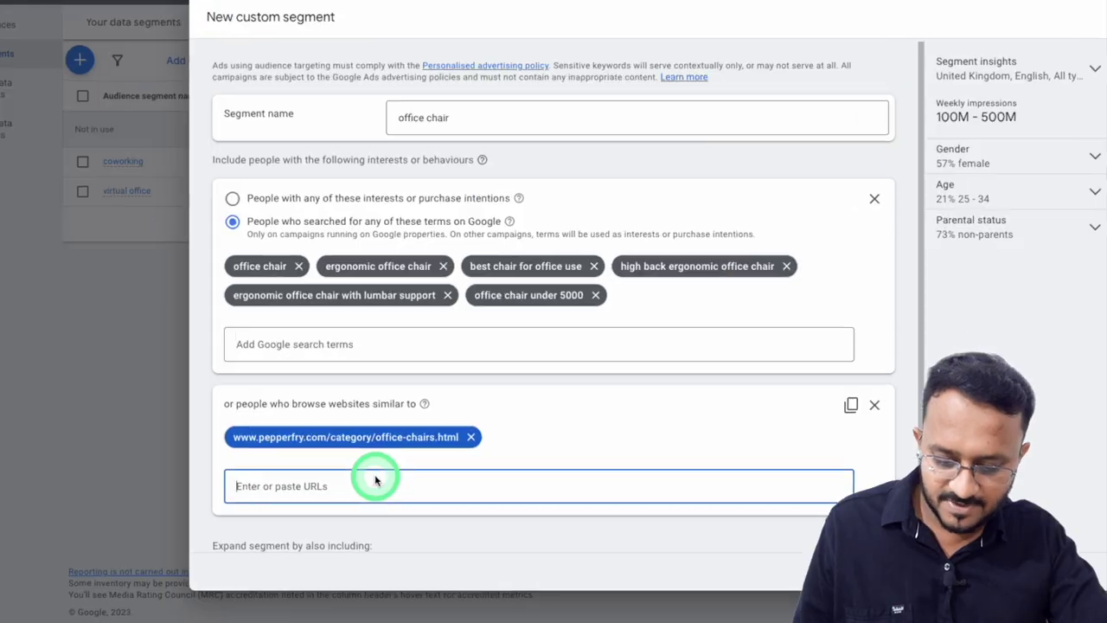
type("www.ikea.com/in/en/cat/desk-chairs-20652/")
key("Return")
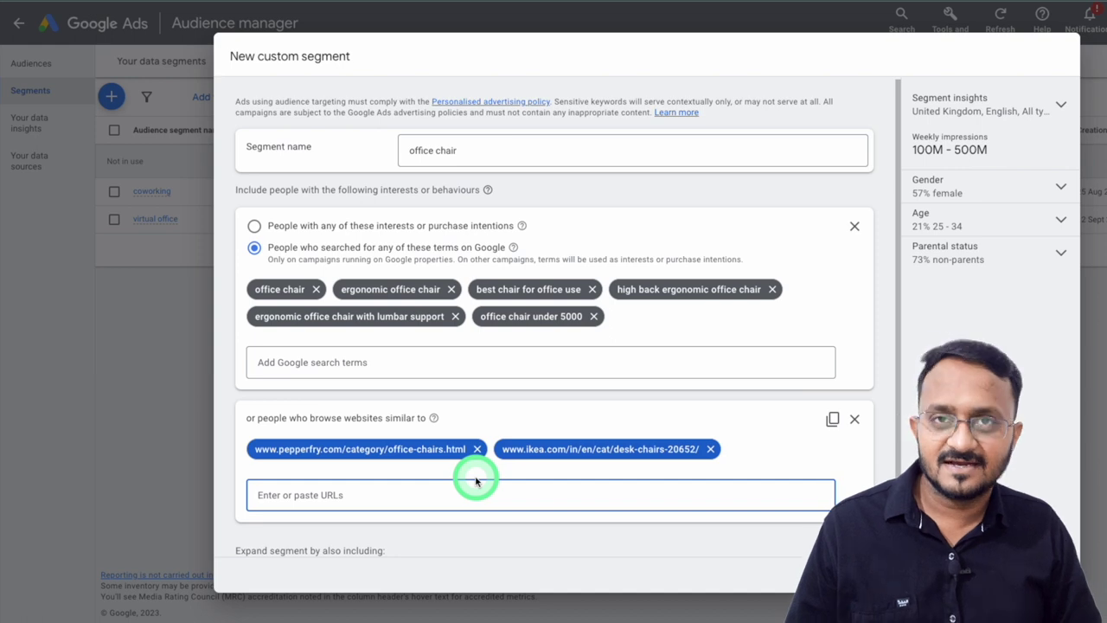
Expand the segment with people who use apps similar to Amazon Shopping, and save the custom segment
scroll(475, 481, "down", 1)
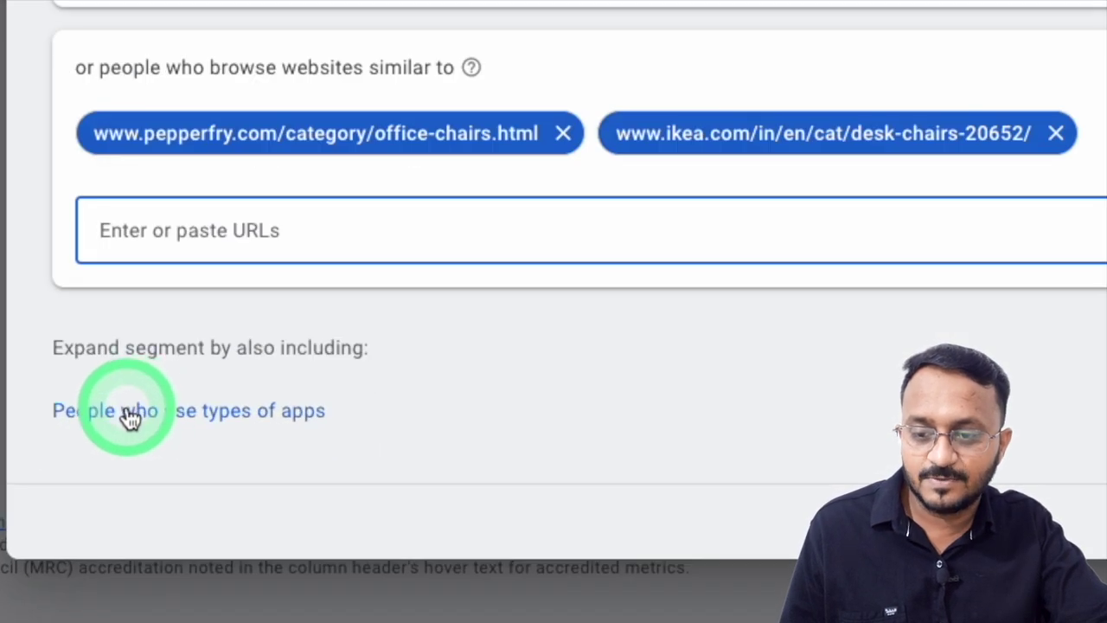
left_click(173, 420)
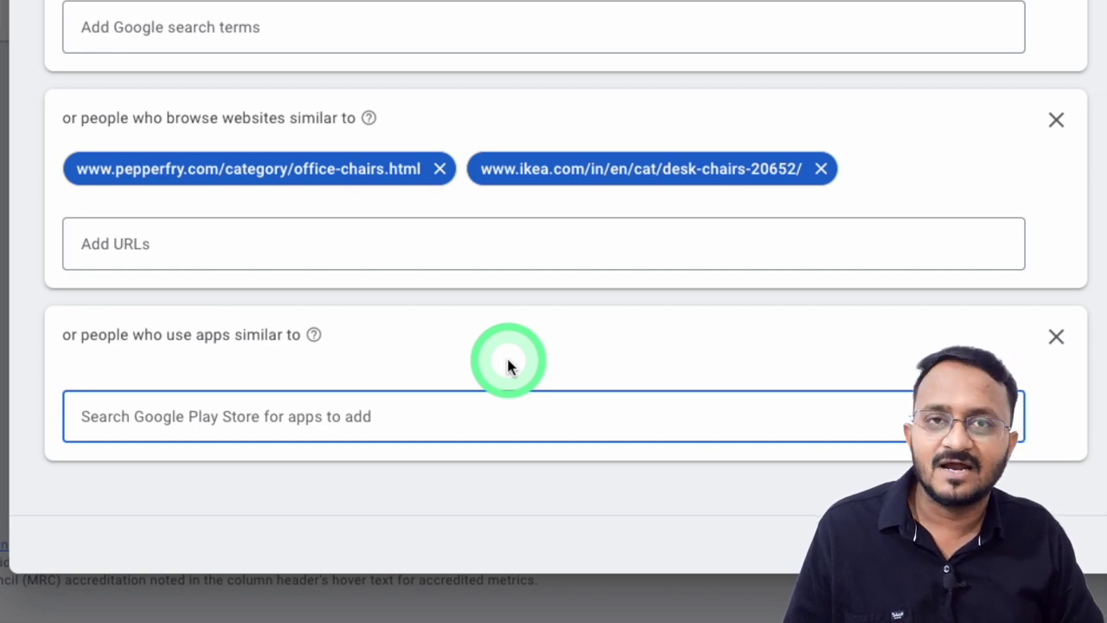
type("amazon")
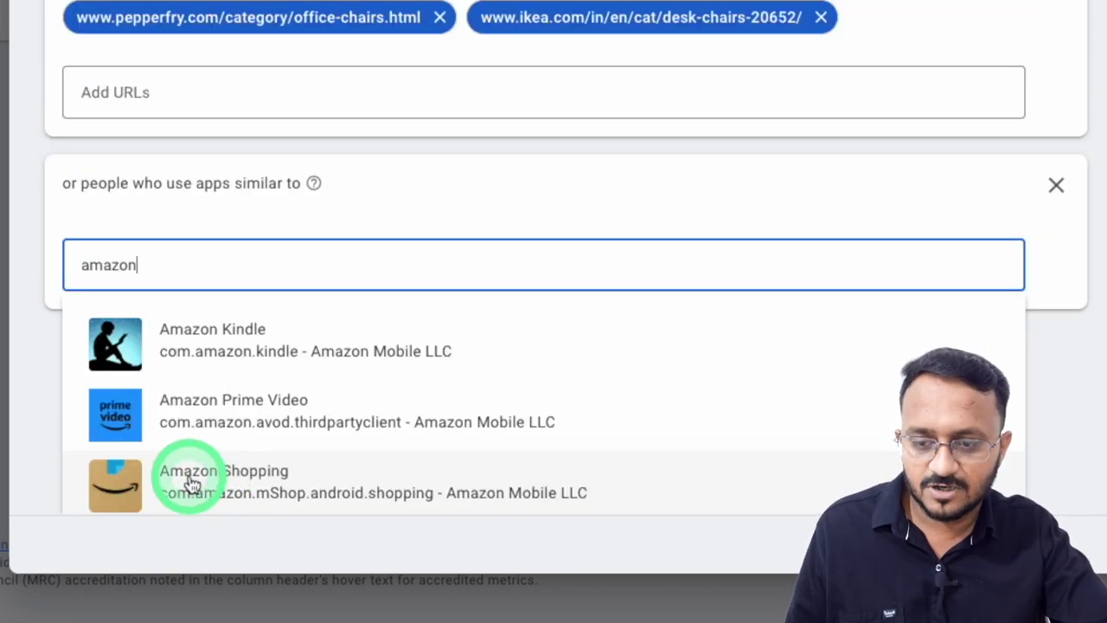
left_click(191, 481)
scroll(1038, 251, "up", 3)
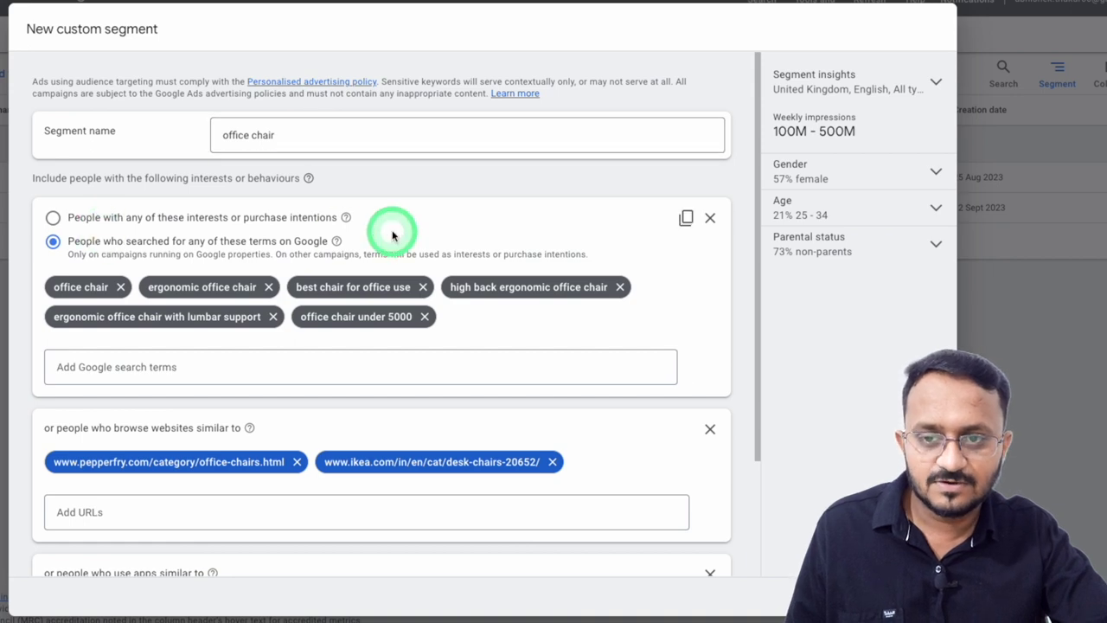
scroll(268, 275, "down", 2)
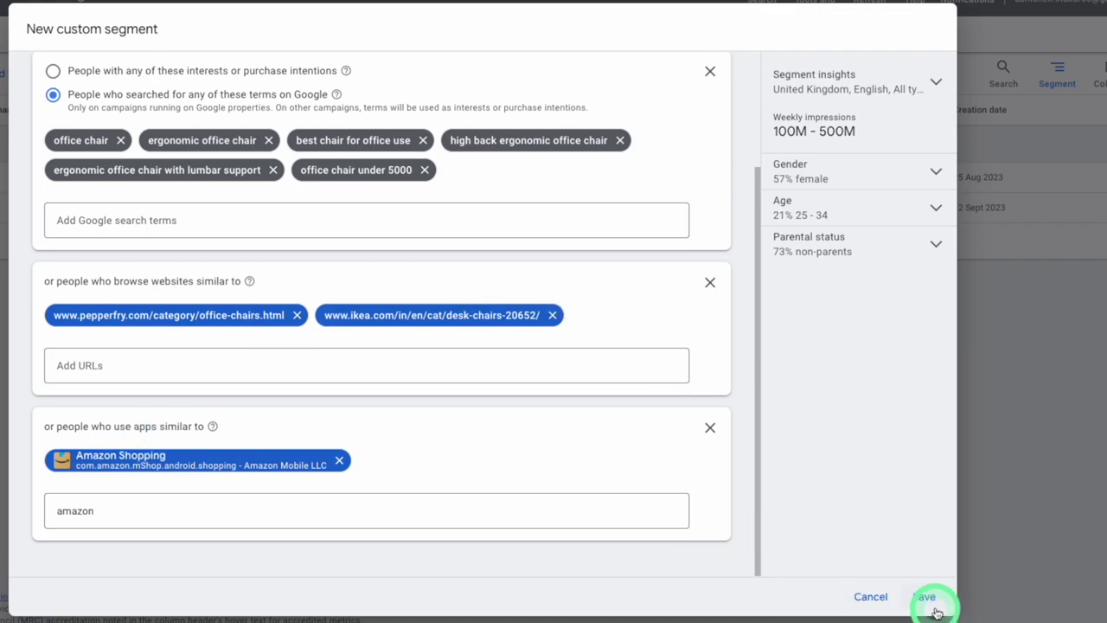
left_click(932, 605)
left_click(412, 63)
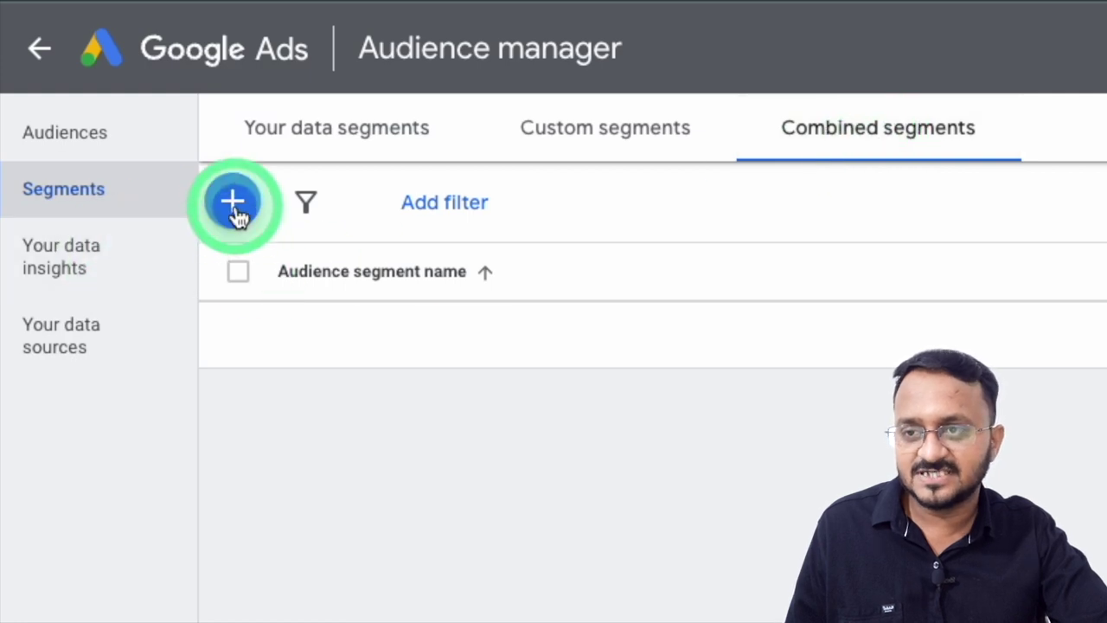
left_click(234, 207)
left_click(346, 230)
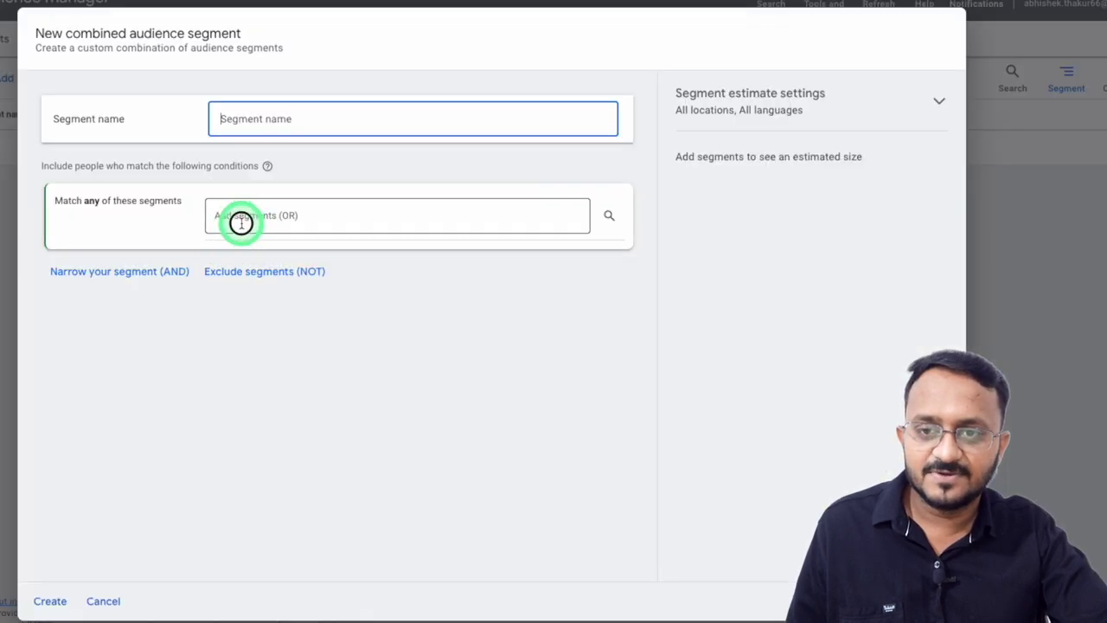
left_click(870, 478)
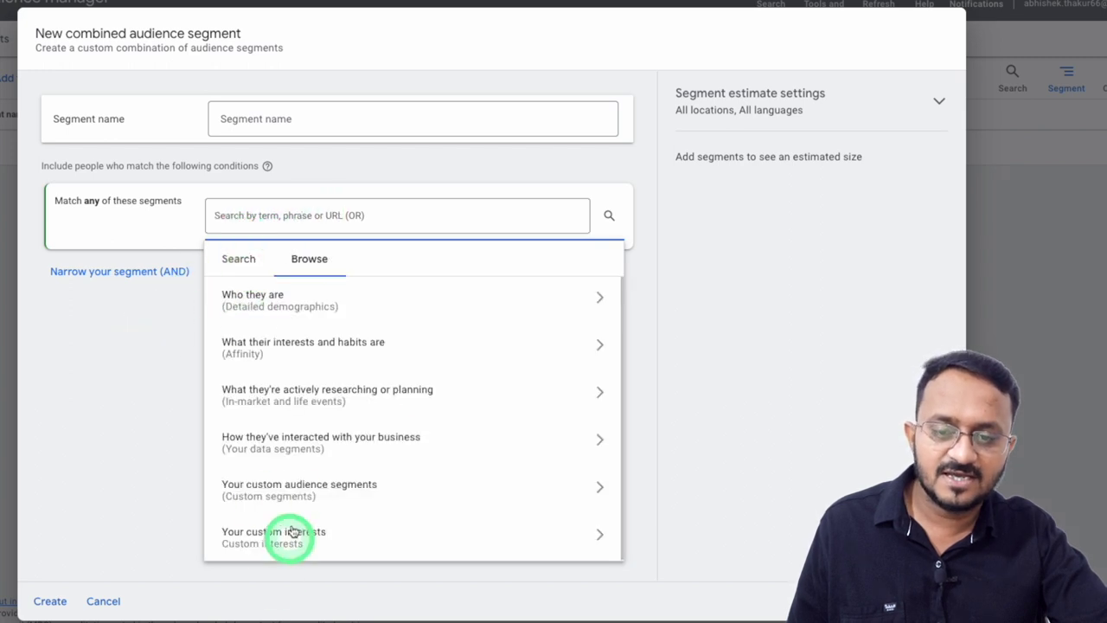
left_click(101, 602)
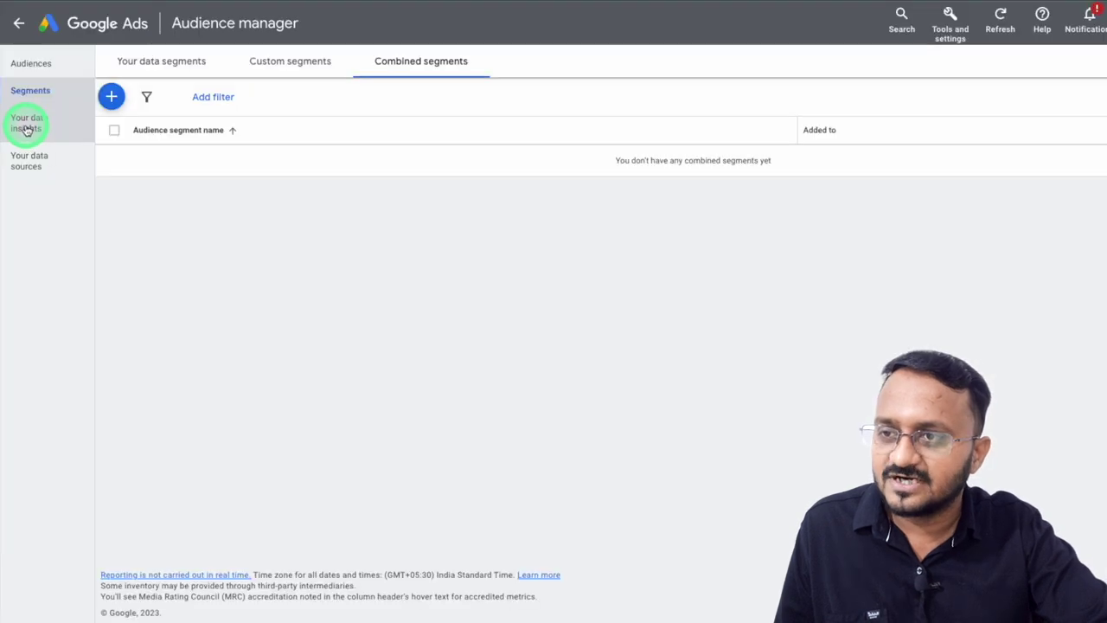
Examine the data insights for All converters: demographics, locations, devices and the relevant in-market segments
left_click(102, 346)
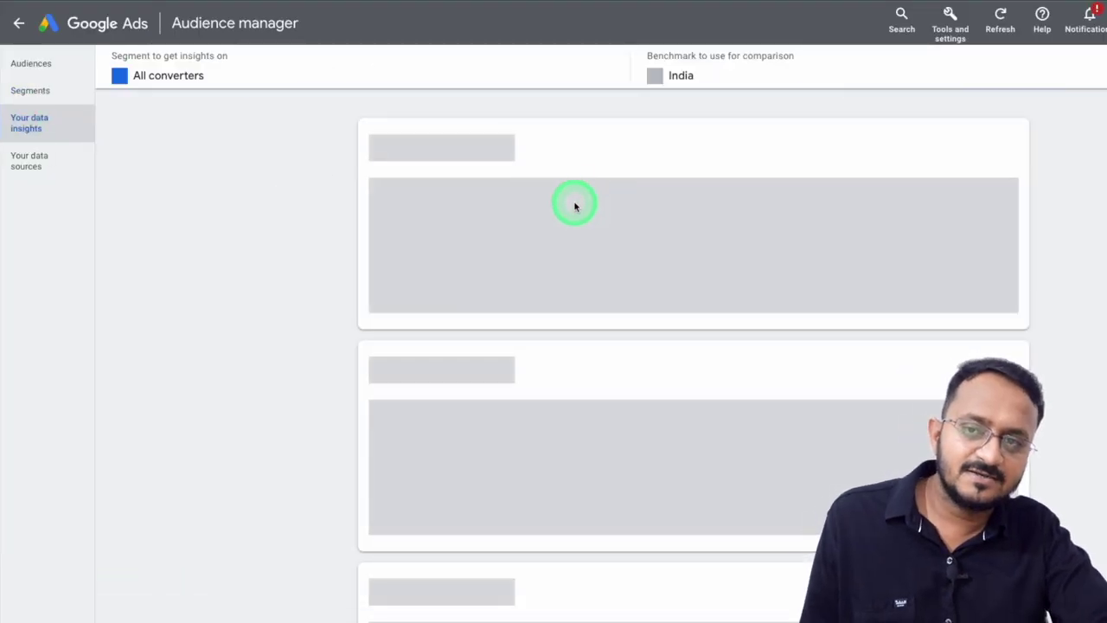
scroll(335, 255, "down", 3)
scroll(322, 265, "down", 3)
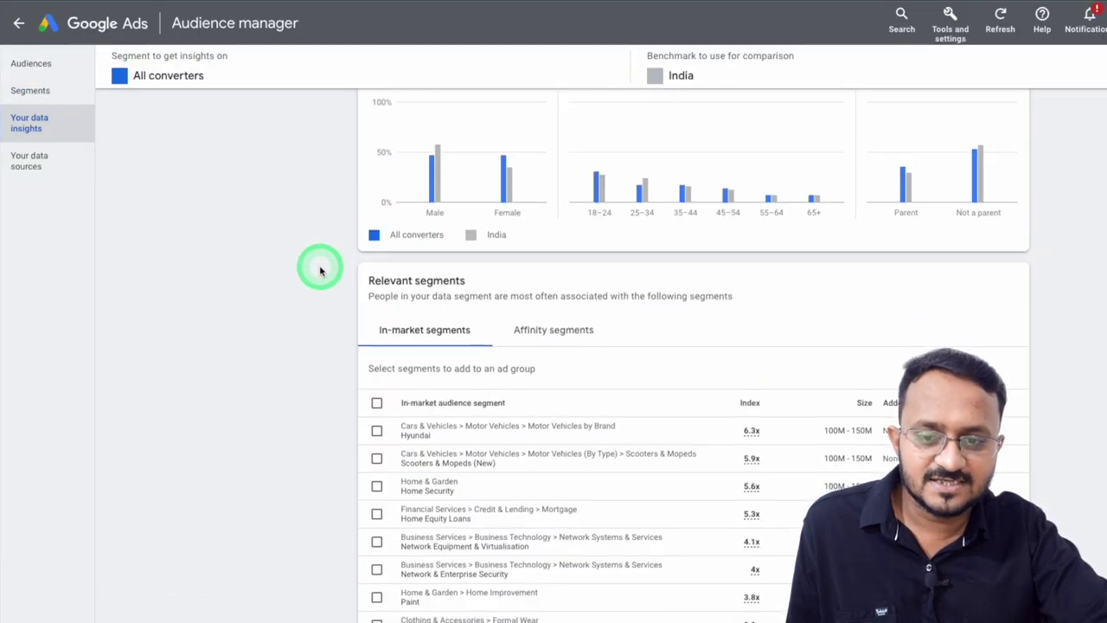
scroll(332, 333, "up", 5)
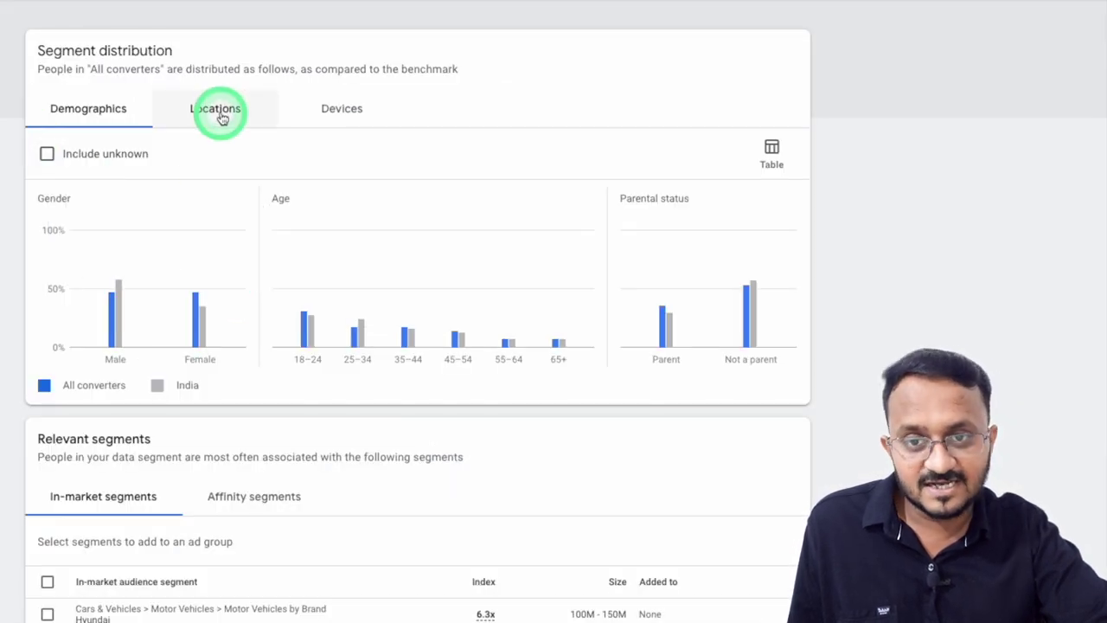
left_click(523, 191)
left_click(370, 113)
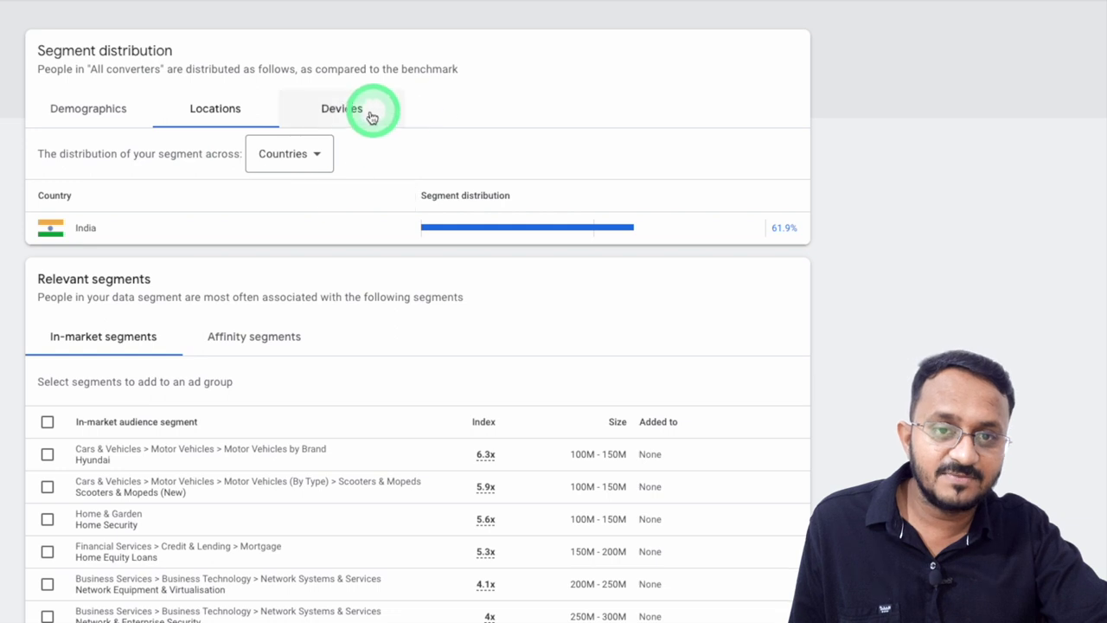
scroll(350, 125, "down", 3)
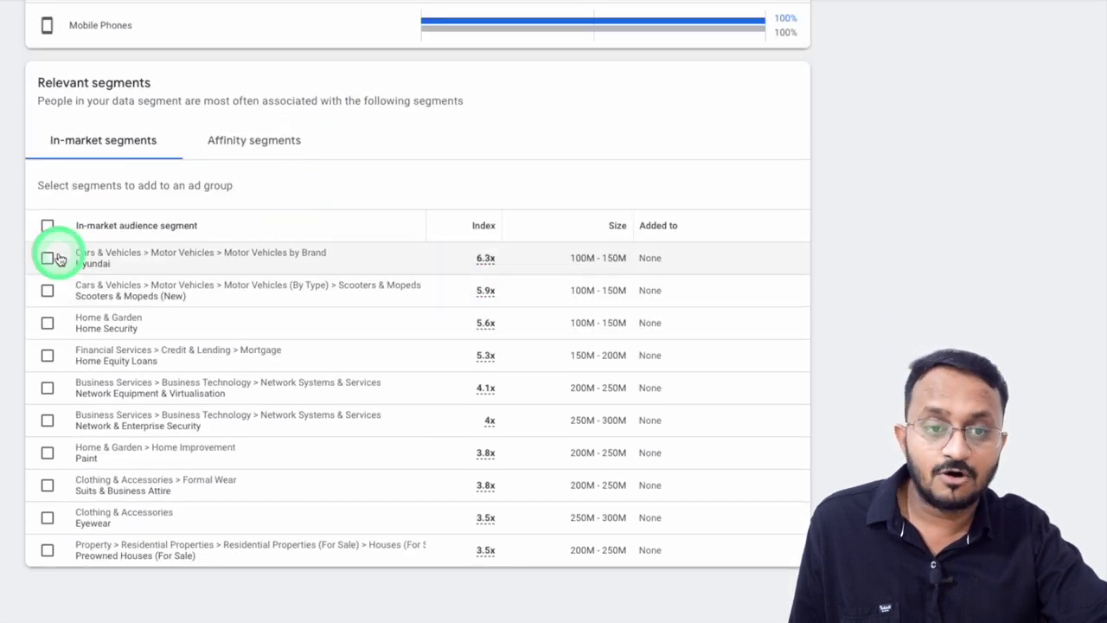
scroll(278, 504, "up", 3)
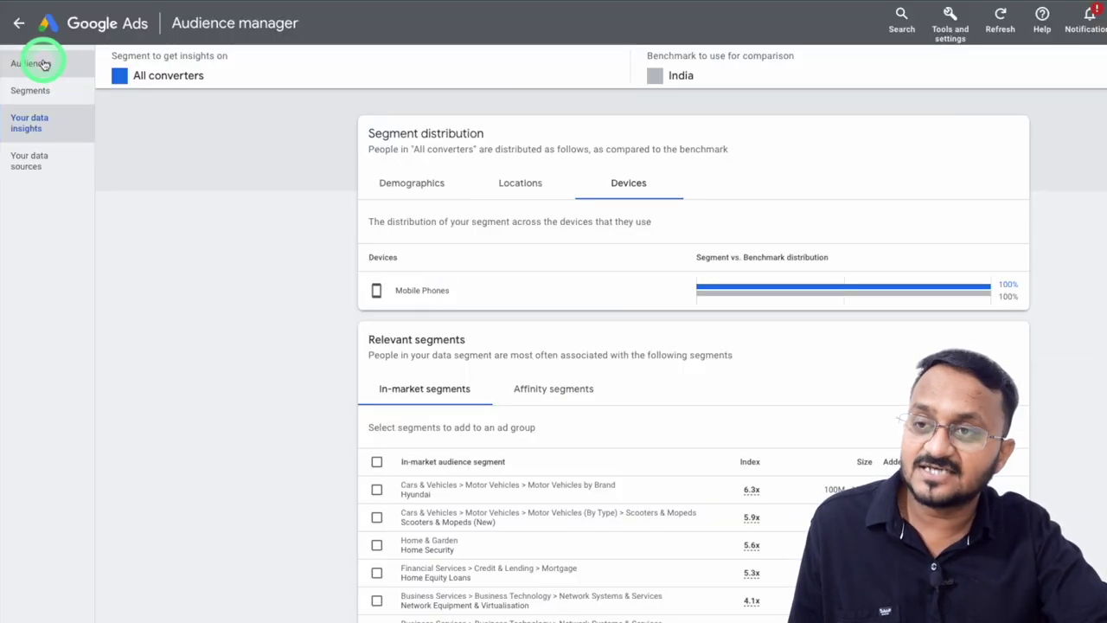
Start a new audience in the Audiences list and name it "test audience signal 1"
left_click(21, 69)
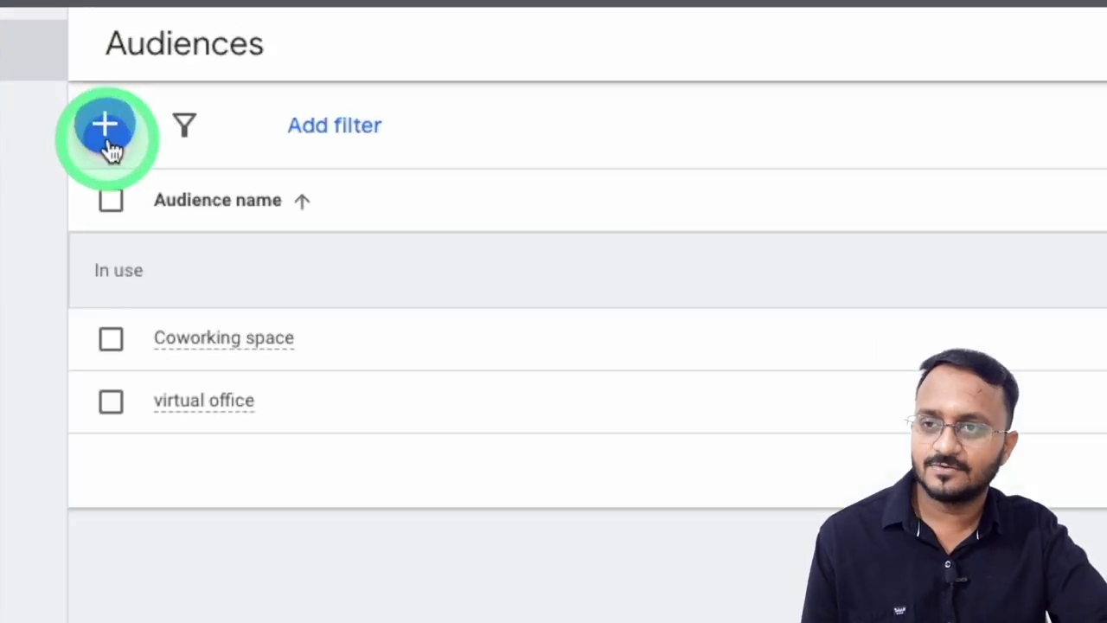
left_click(106, 128)
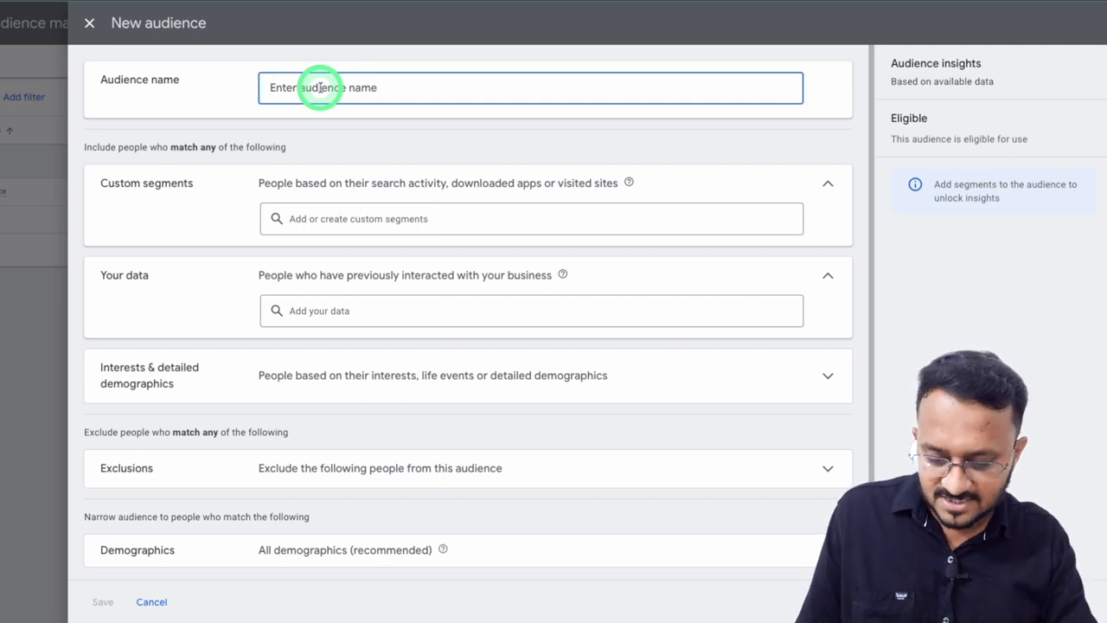
type("test audience signal 1")
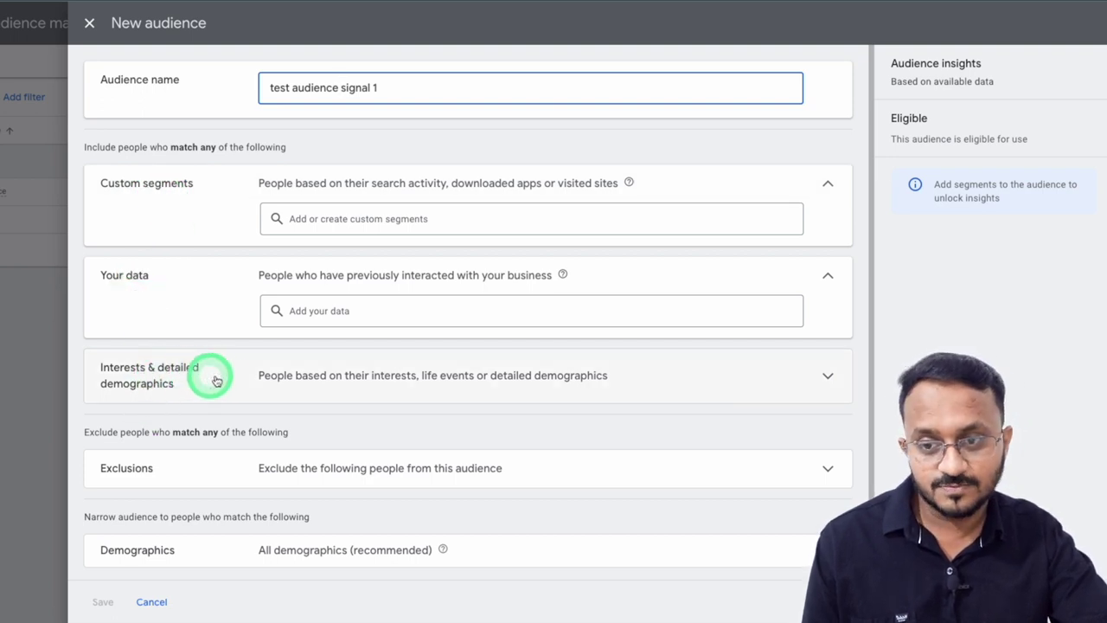
Add the existing custom segment "office chair" to the new audience
scroll(243, 382, "down", 1)
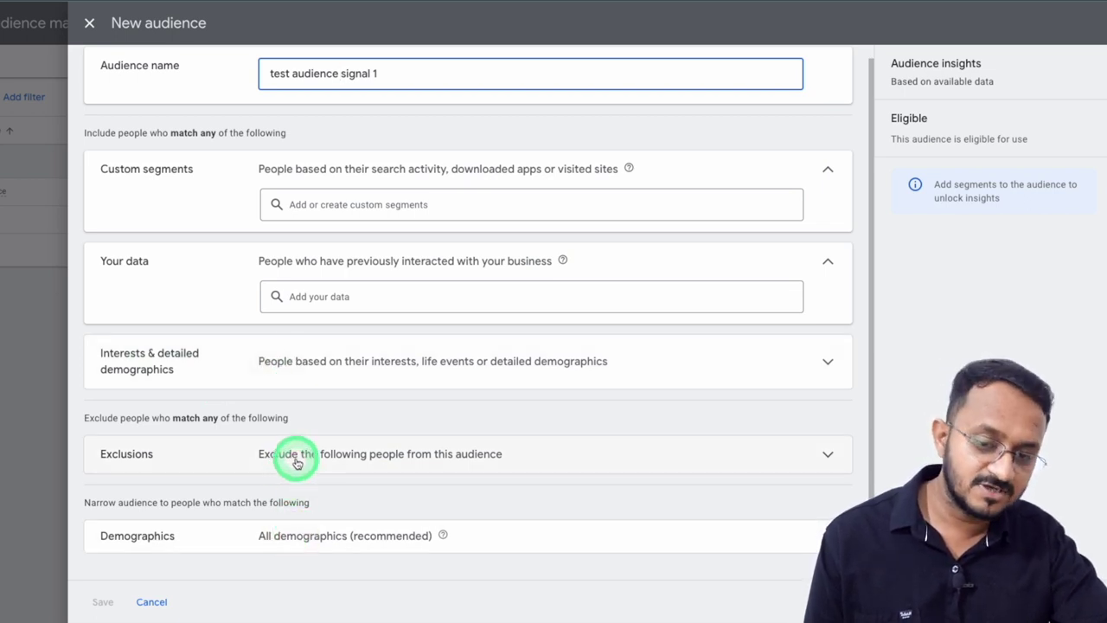
left_click(308, 204)
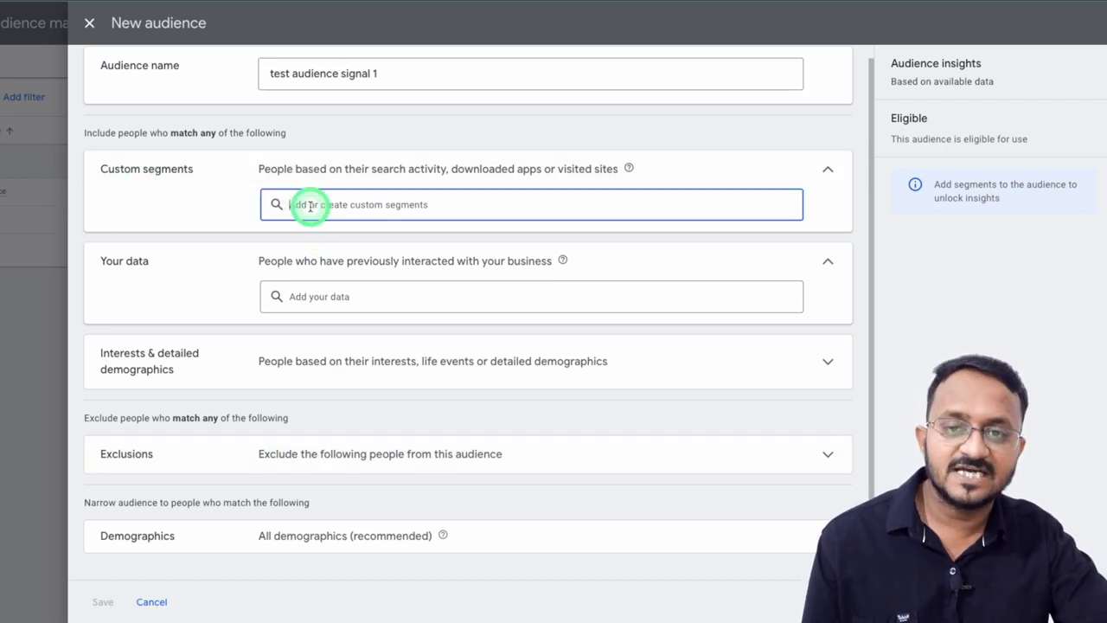
left_click(353, 200)
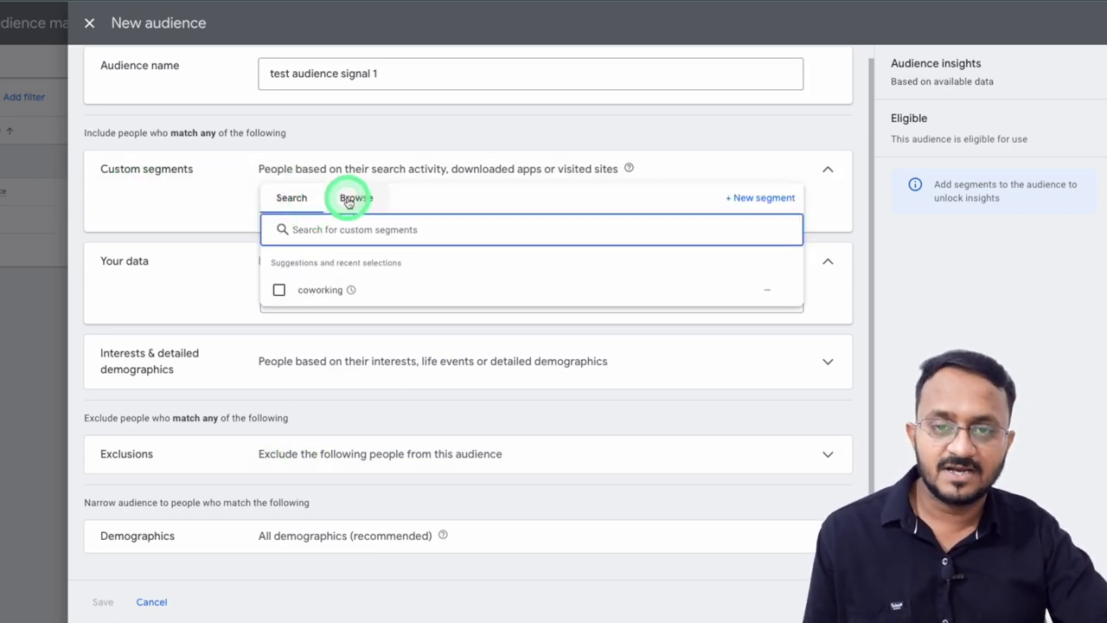
left_click(279, 262)
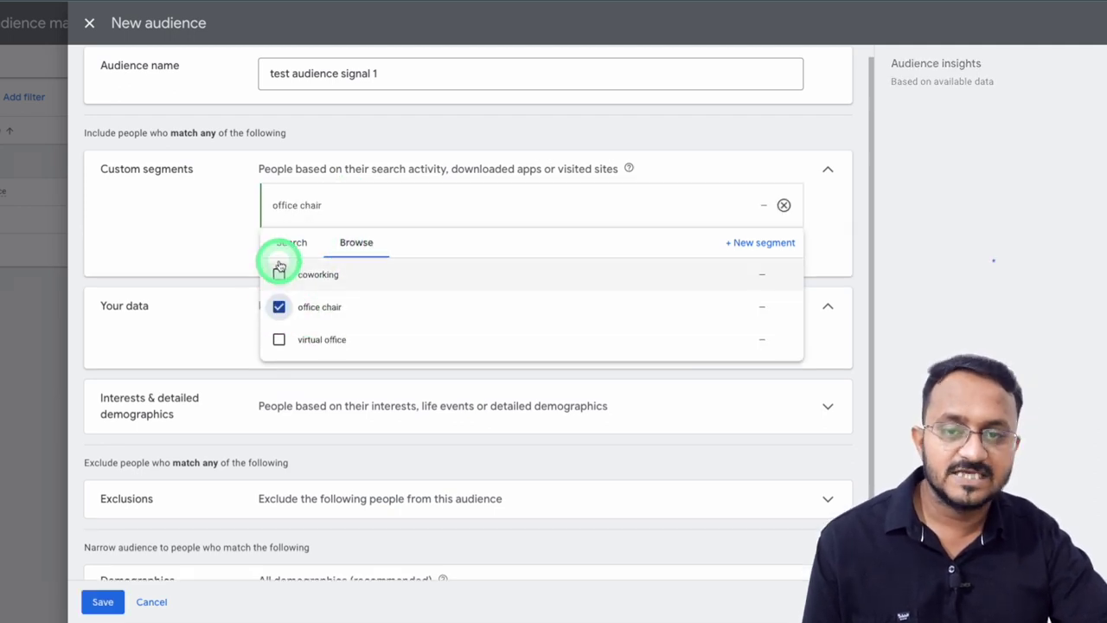
left_click(191, 217)
Include the website visitors segment "test 1 office chair" as the audience's own data
left_click(320, 339)
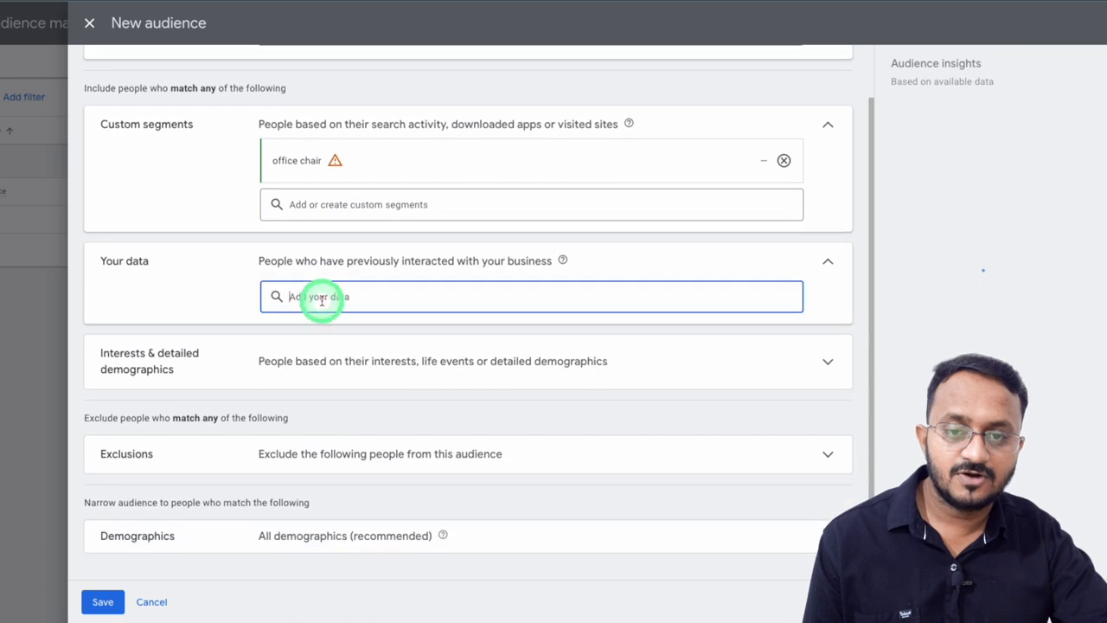
left_click(348, 298)
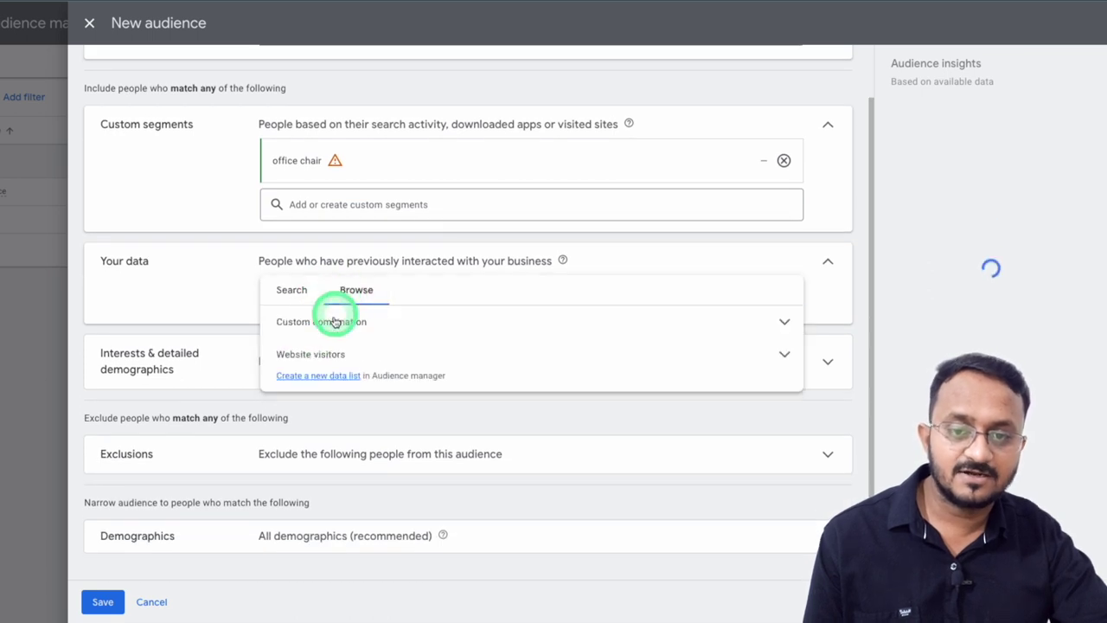
left_click(290, 290)
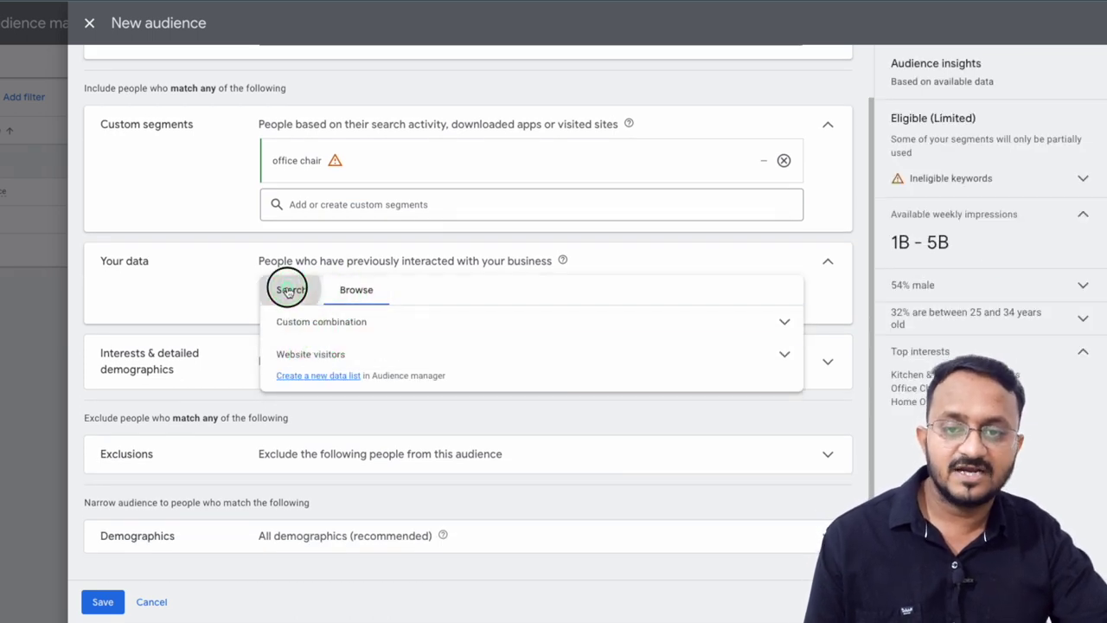
left_click(353, 291)
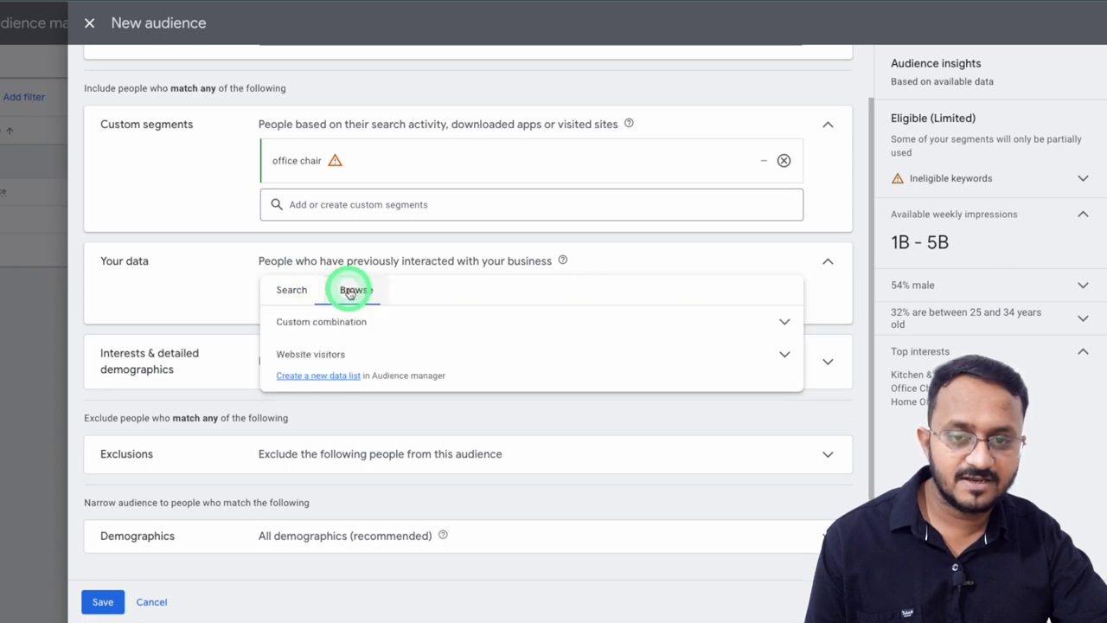
left_click(784, 354)
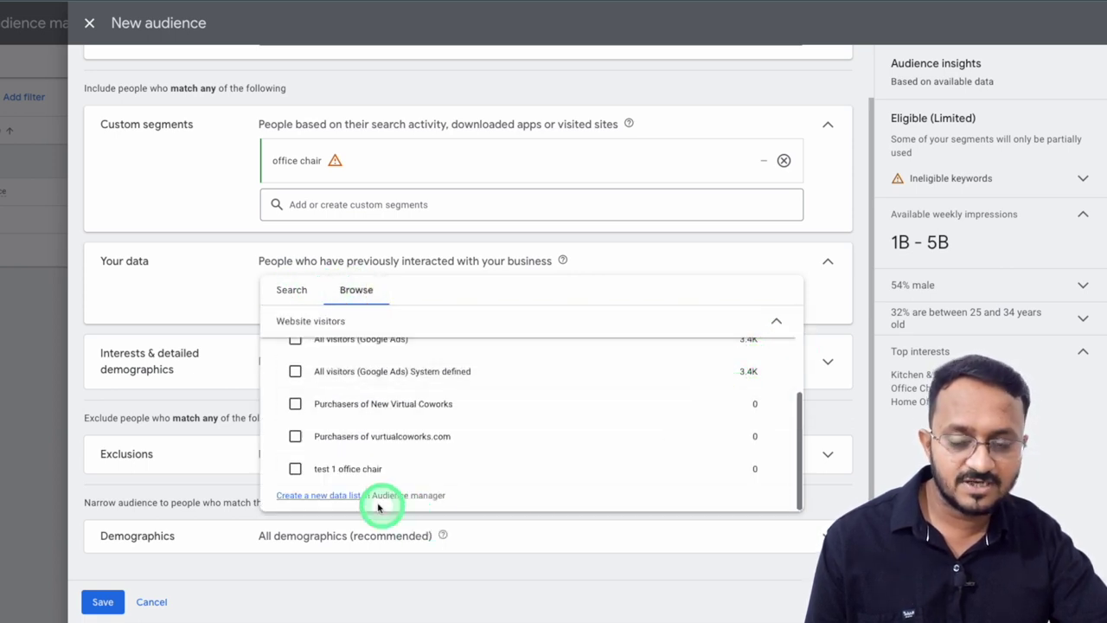
mouse_move(322, 471)
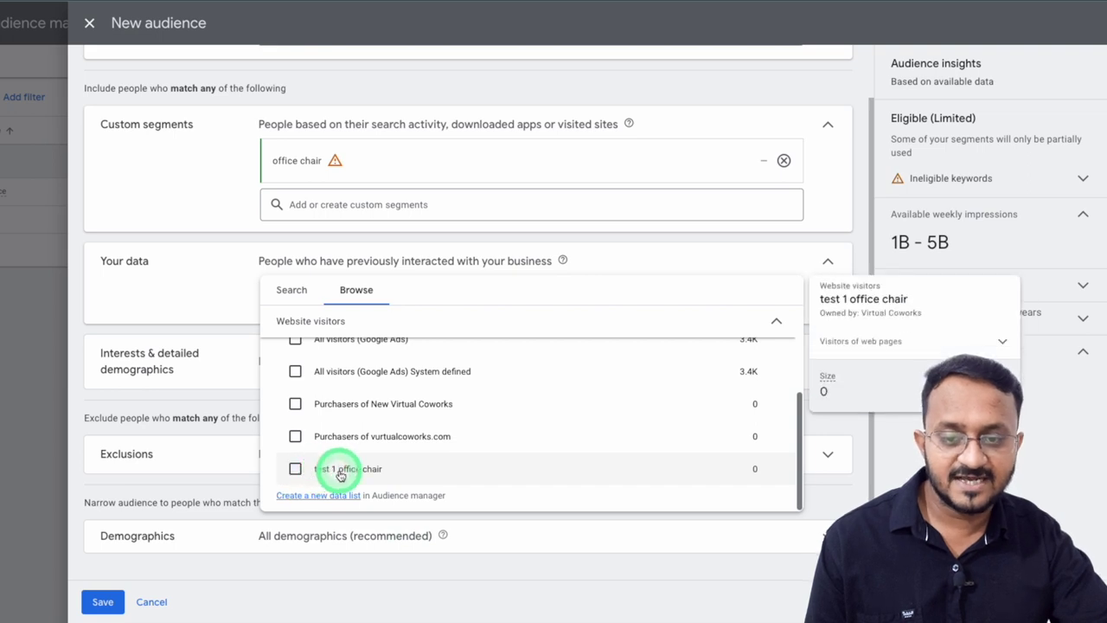
left_click(299, 473)
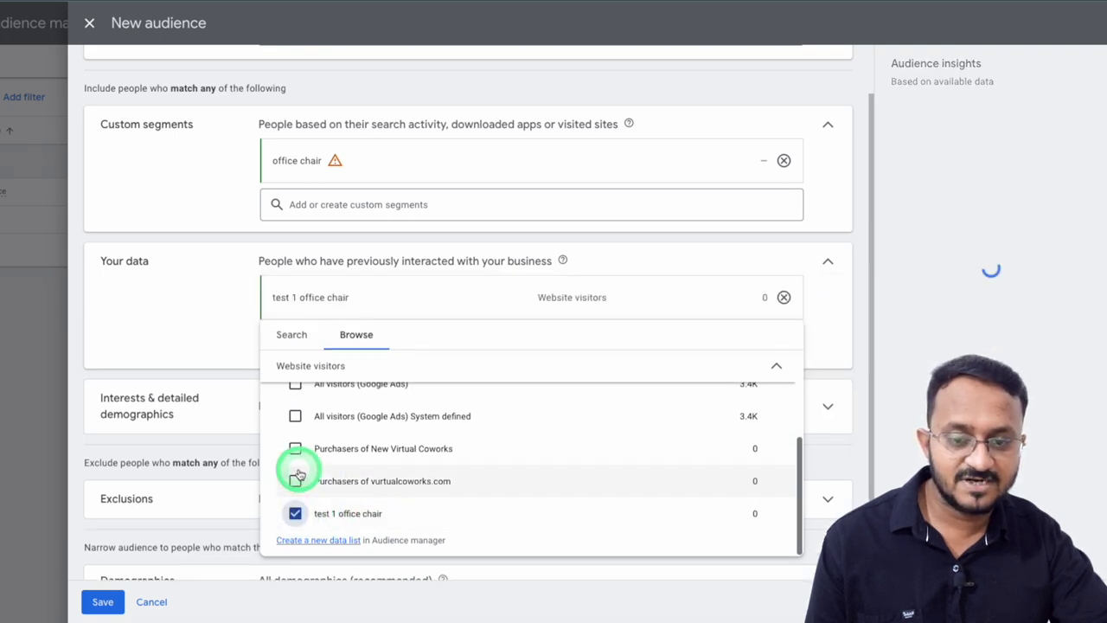
left_click(205, 329)
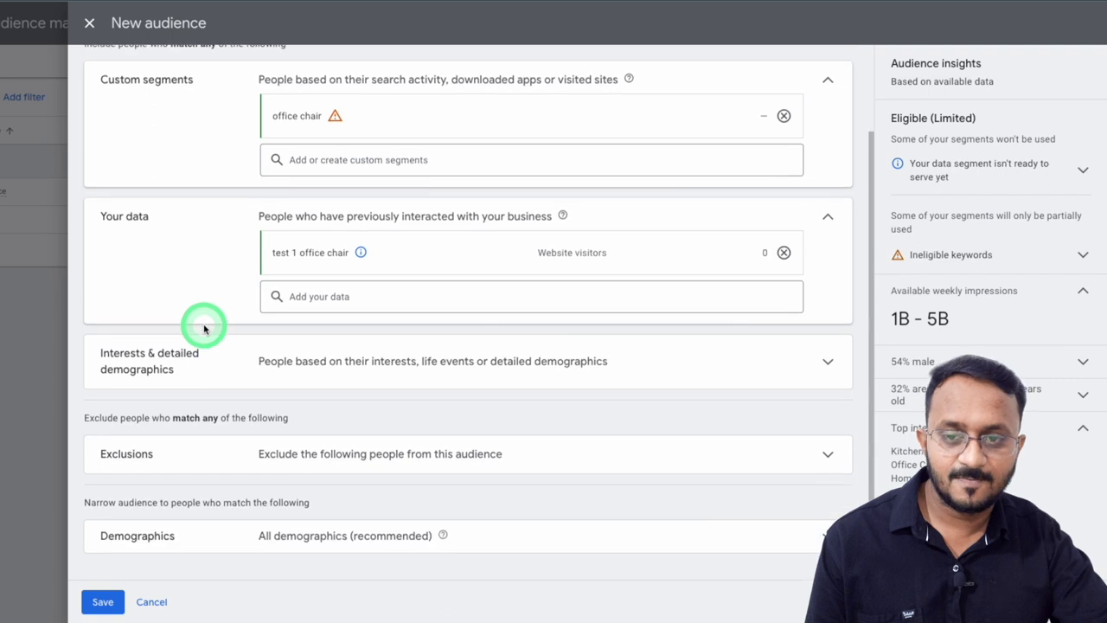
Search the interests and detailed demographics for "office chair" and add only the in-market segment Office Chairs
left_click(338, 378)
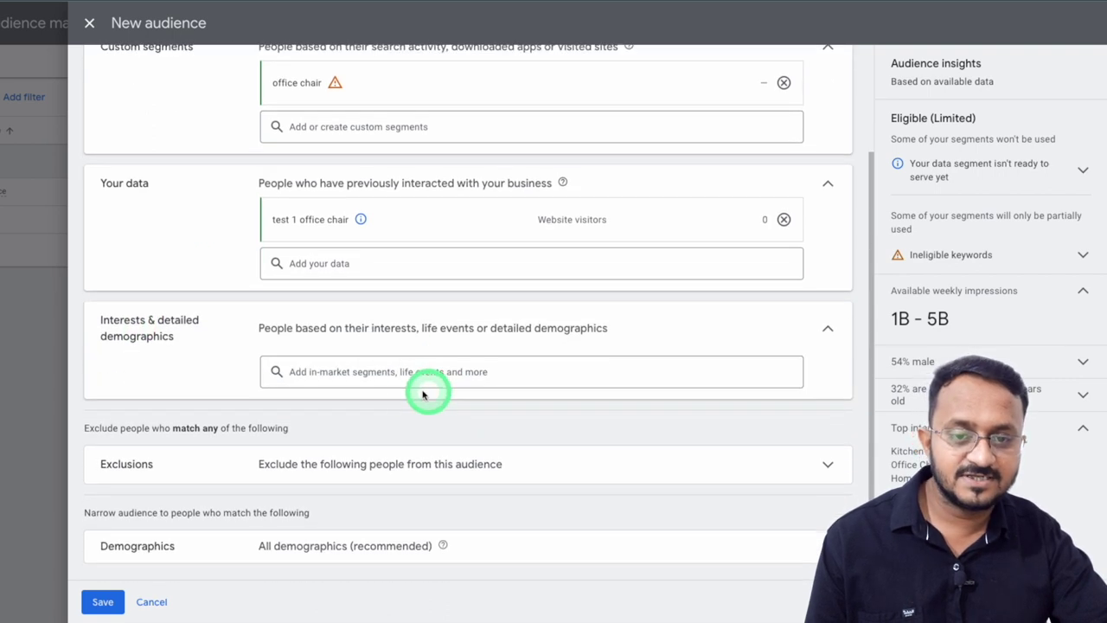
left_click(399, 376)
type("office chair")
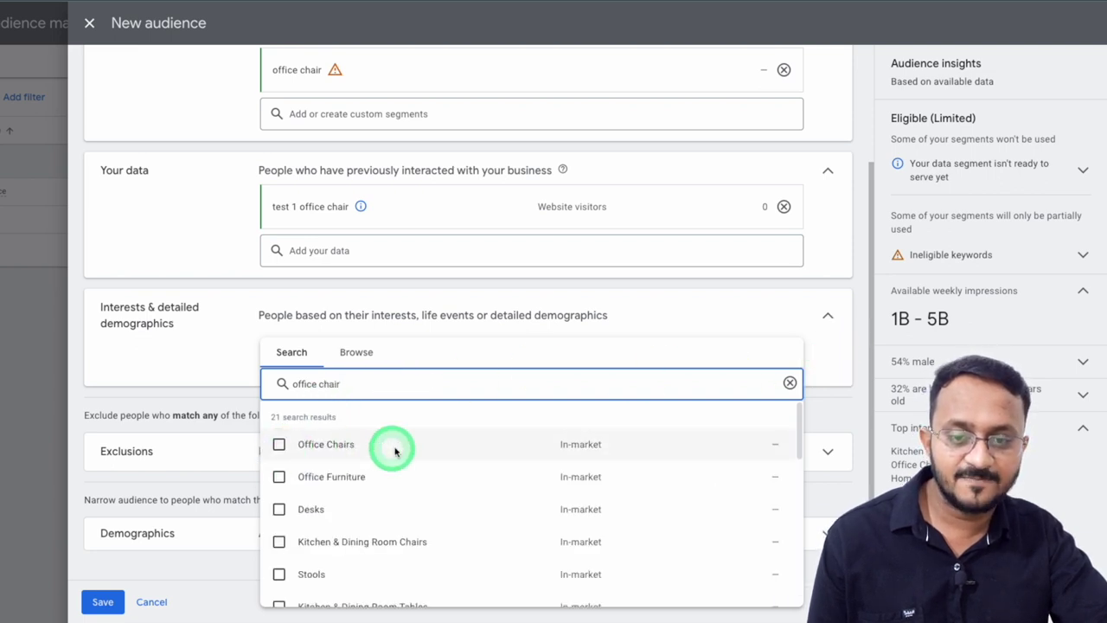
mouse_move(590, 451)
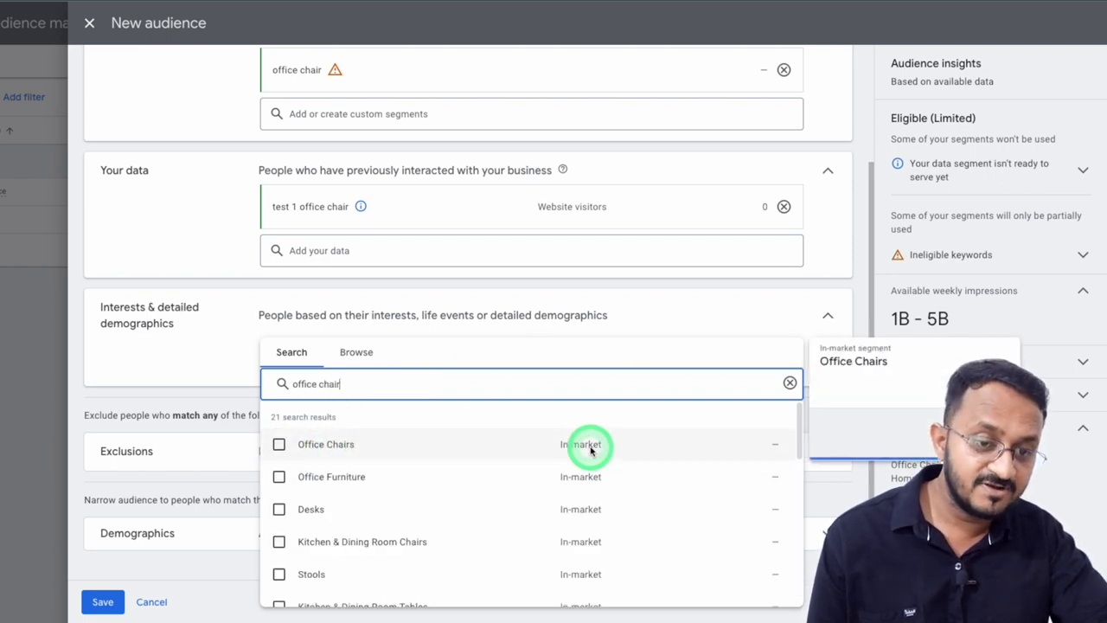
left_click(280, 444)
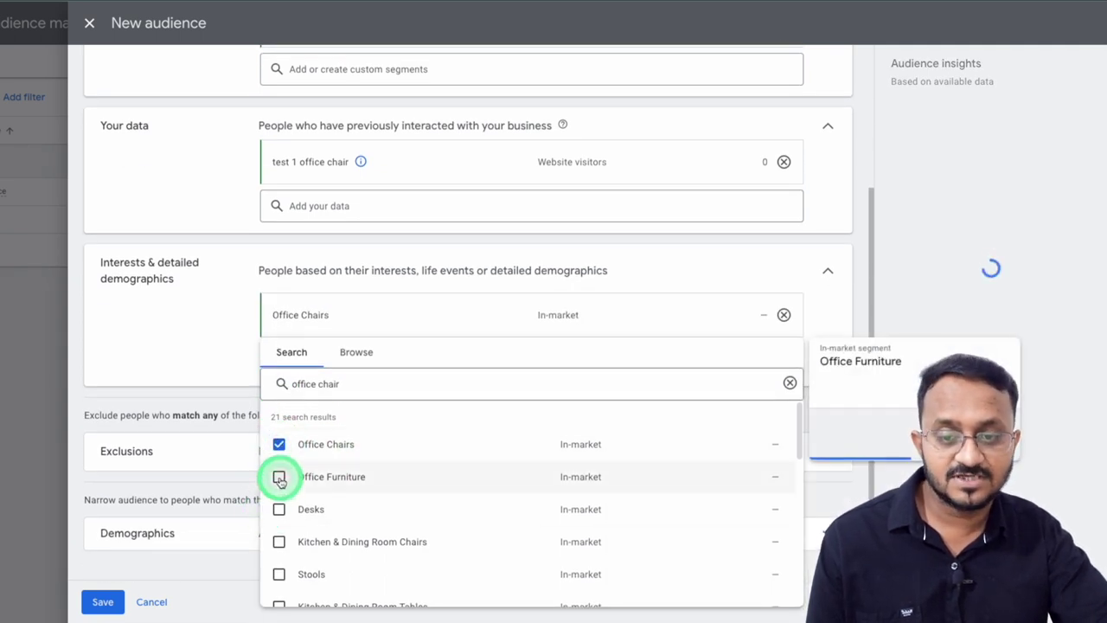
left_click(279, 478)
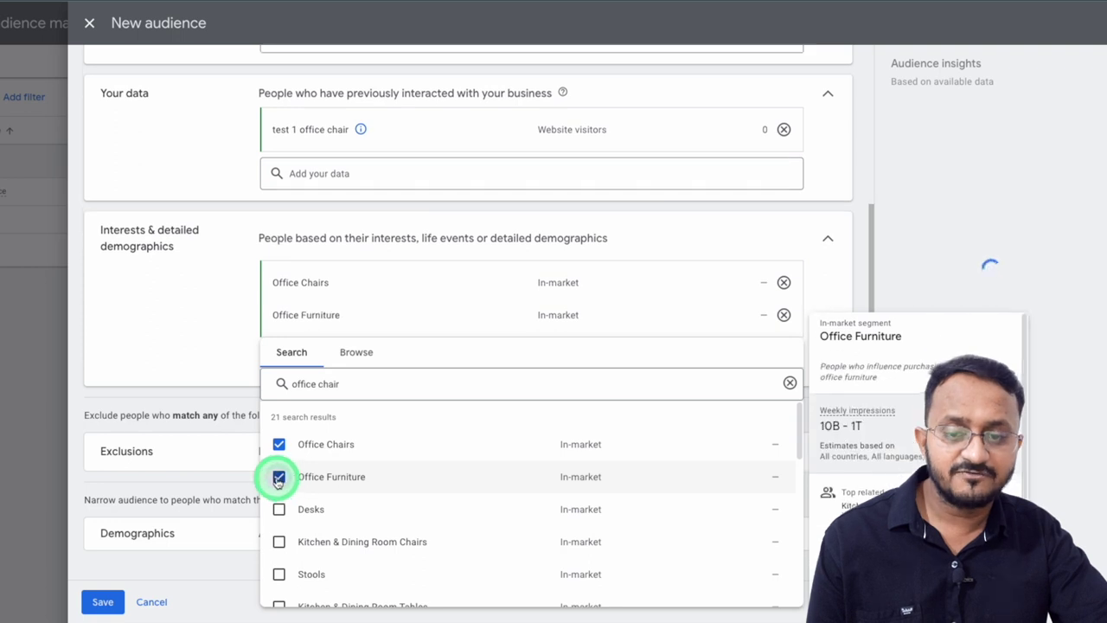
left_click(279, 478)
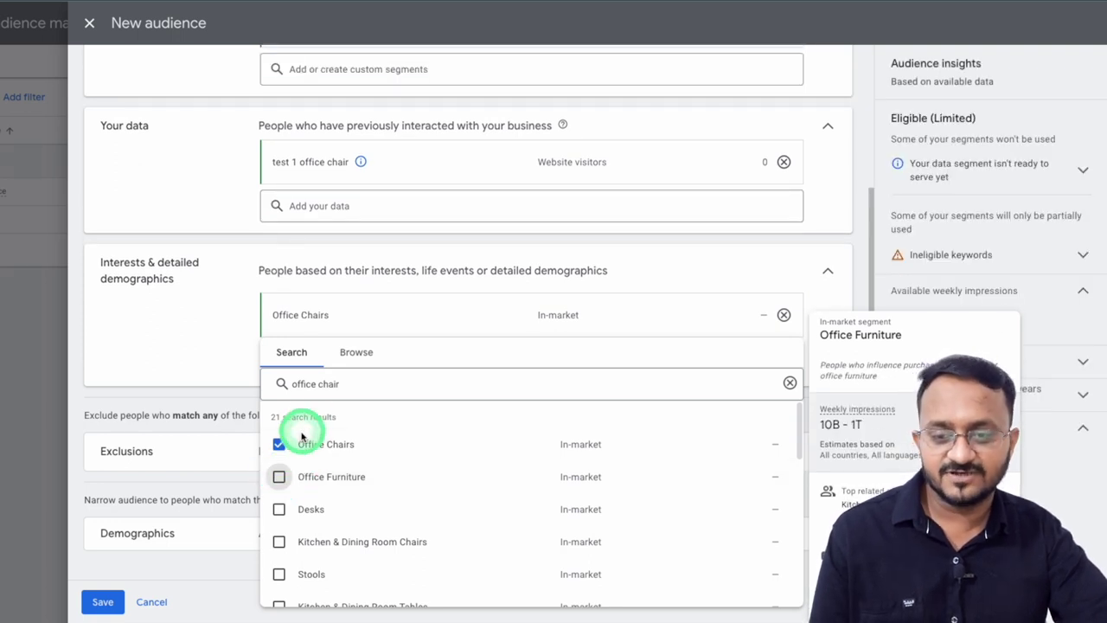
left_click(176, 356)
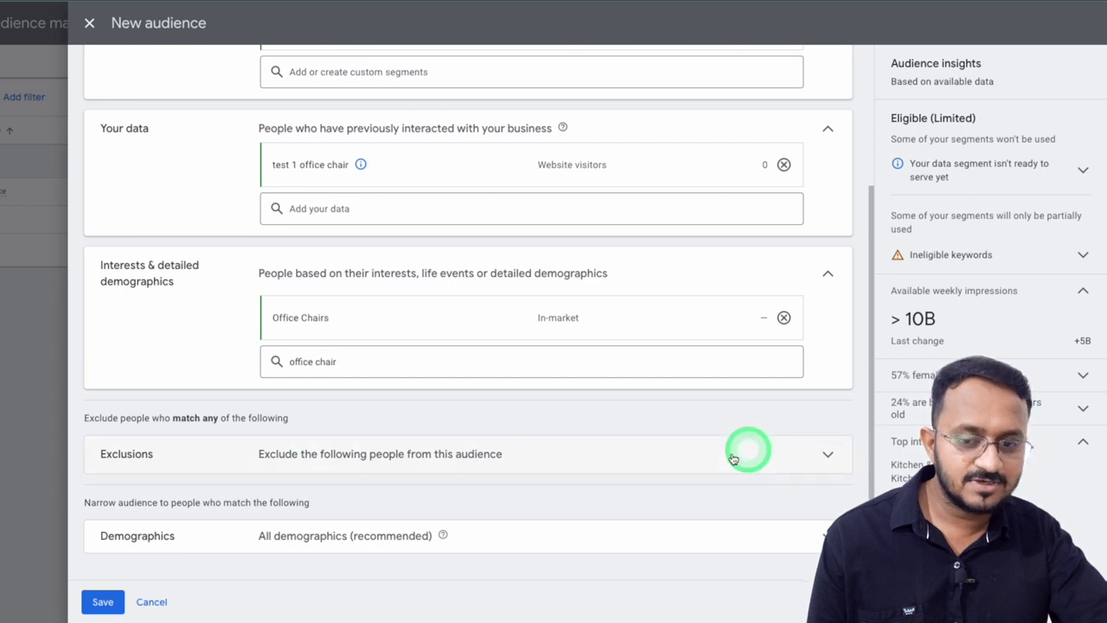
Show the audience's demographics including the additional ones, and save the audience with all of them included
scroll(804, 437, "down", 3)
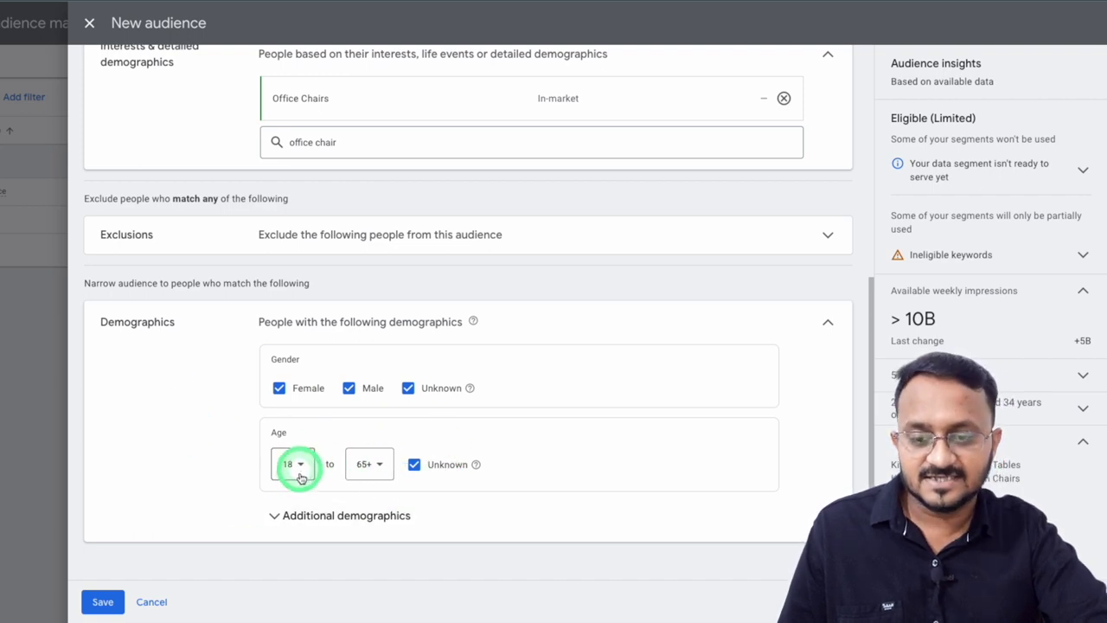
left_click(299, 519)
scroll(324, 476, "down", 2)
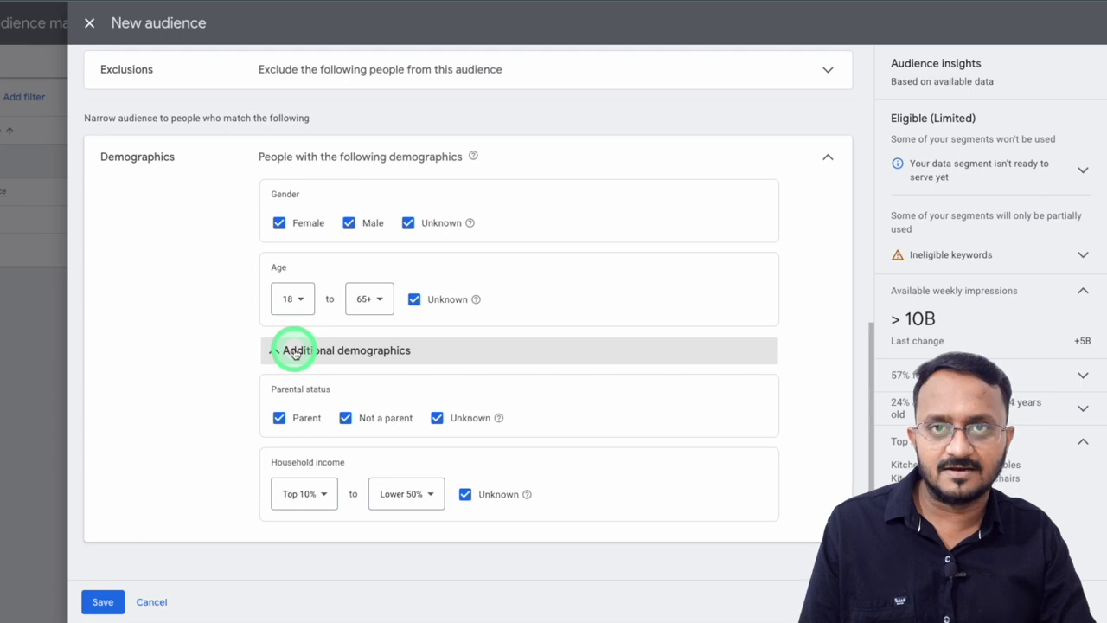
left_click(107, 603)
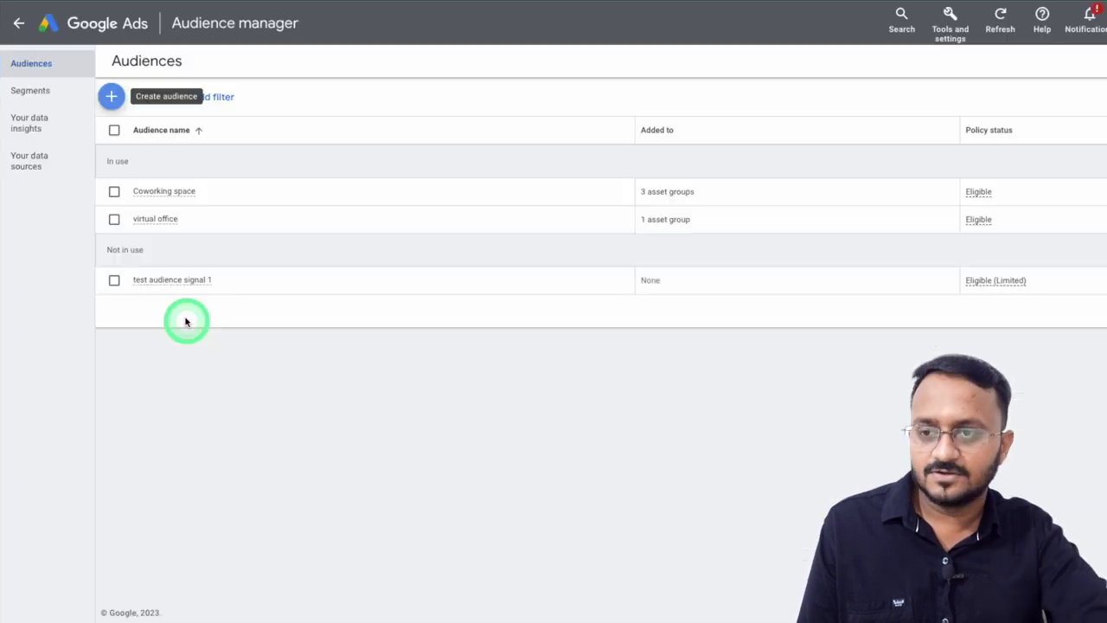